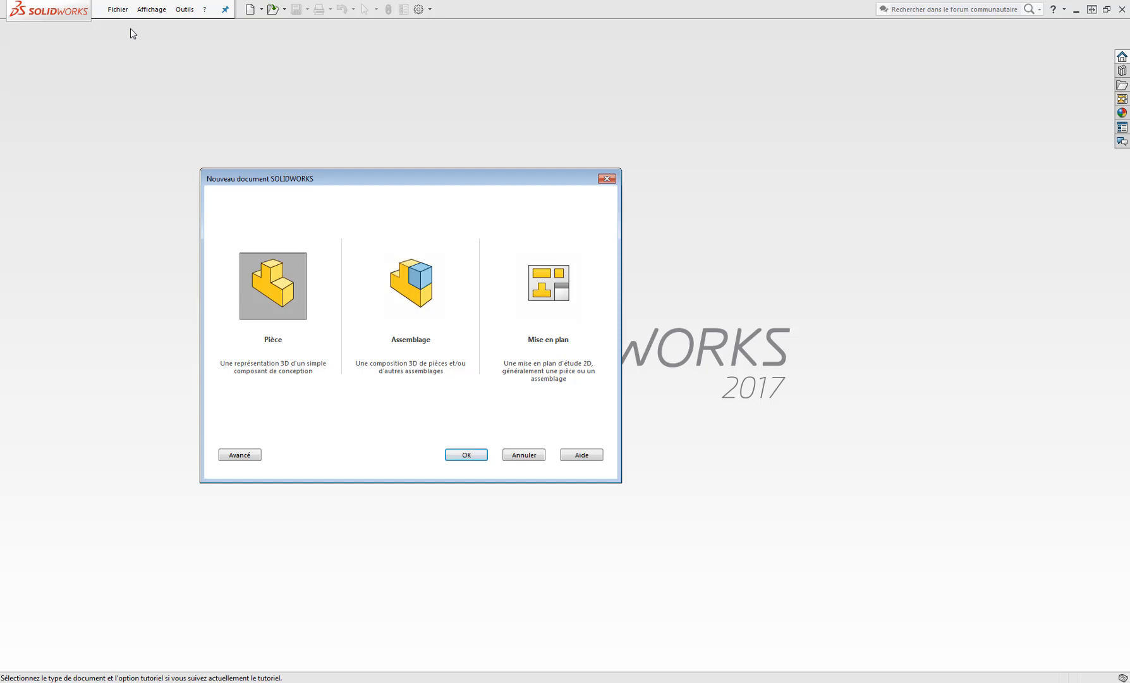
Create a new part and sketch a hexagon about 39.5 mm across flats, centred on the origin, on the Front Plane (Plan de face).
click(268, 270)
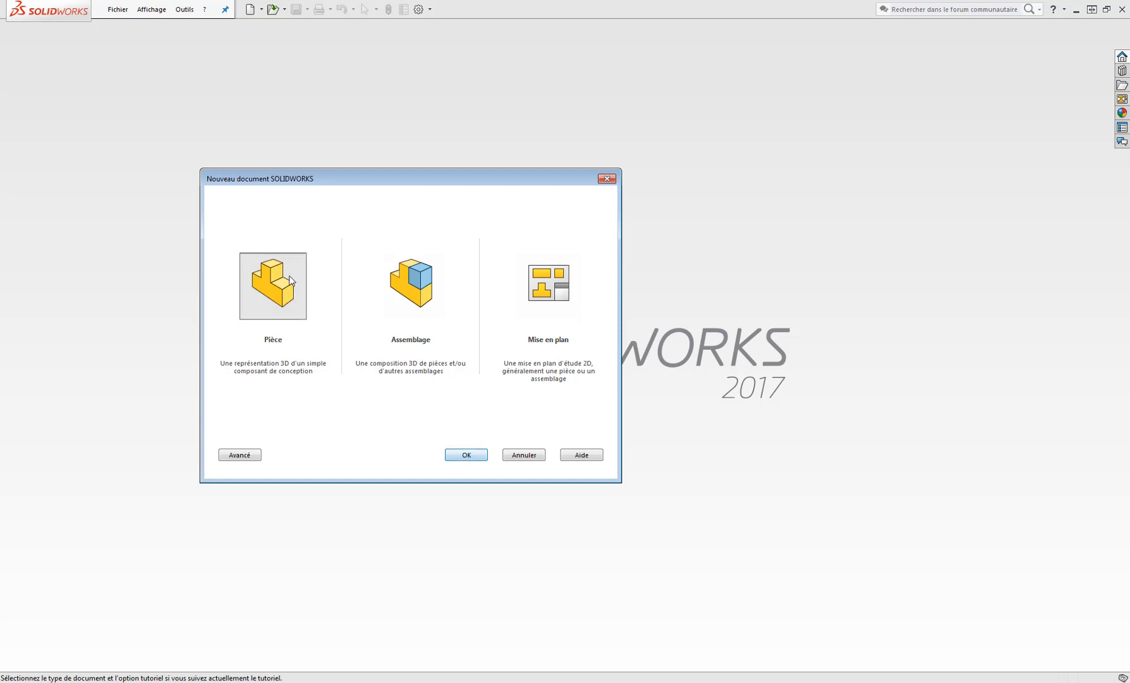
click(458, 457)
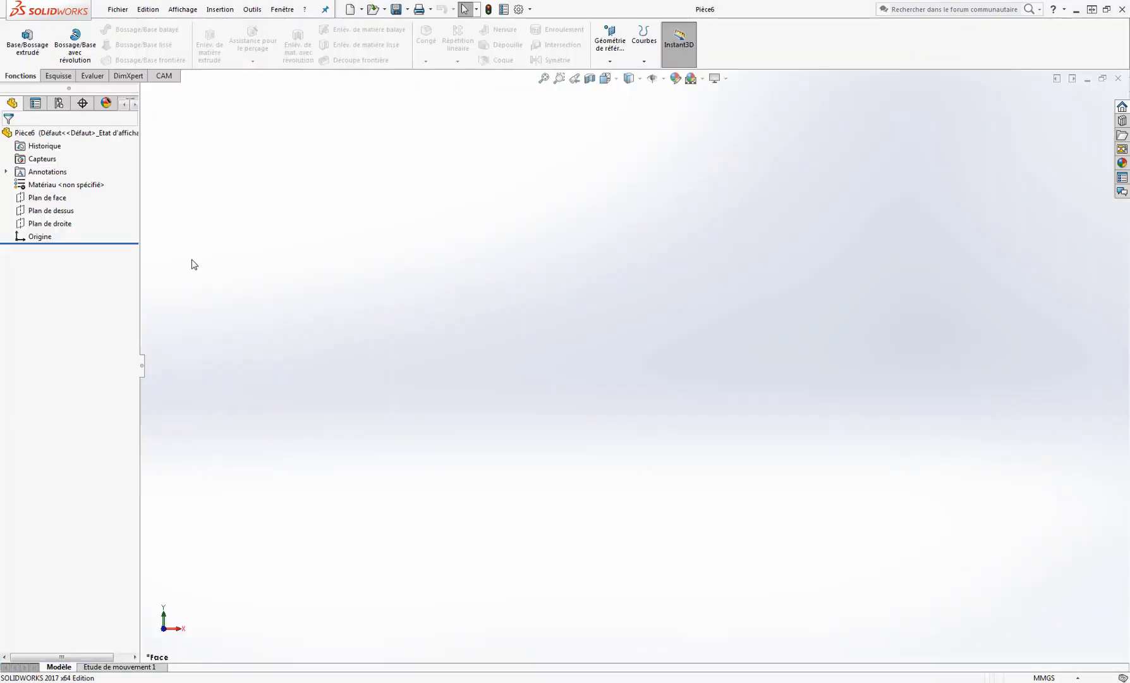
click(48, 197)
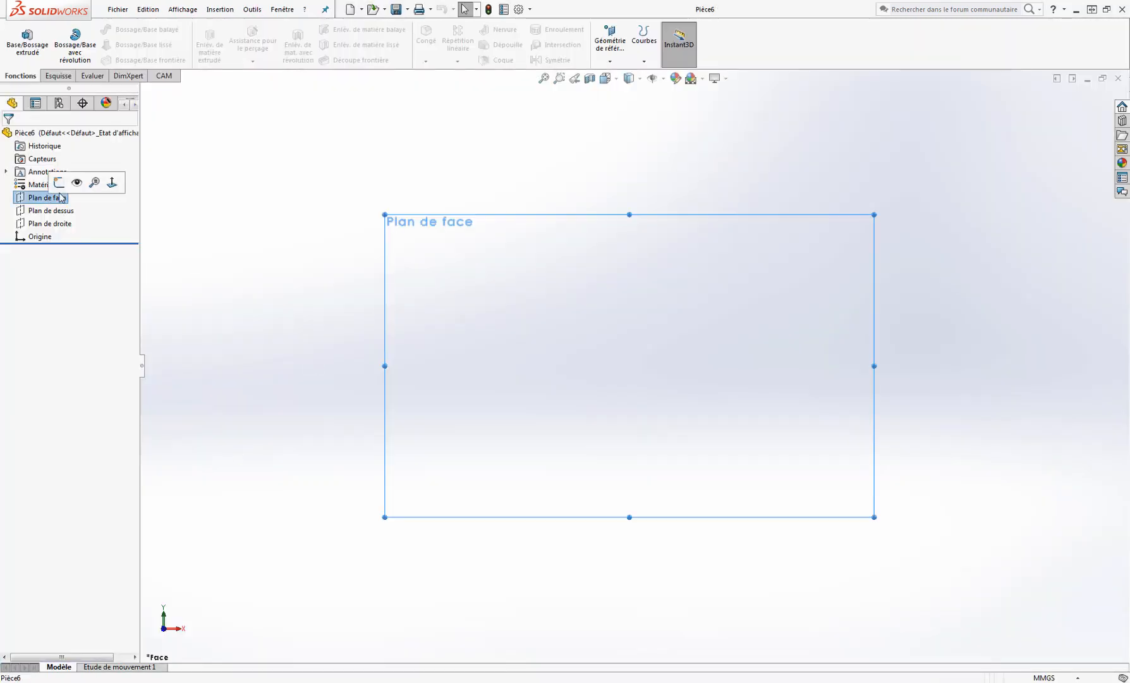
click(58, 76)
click(19, 39)
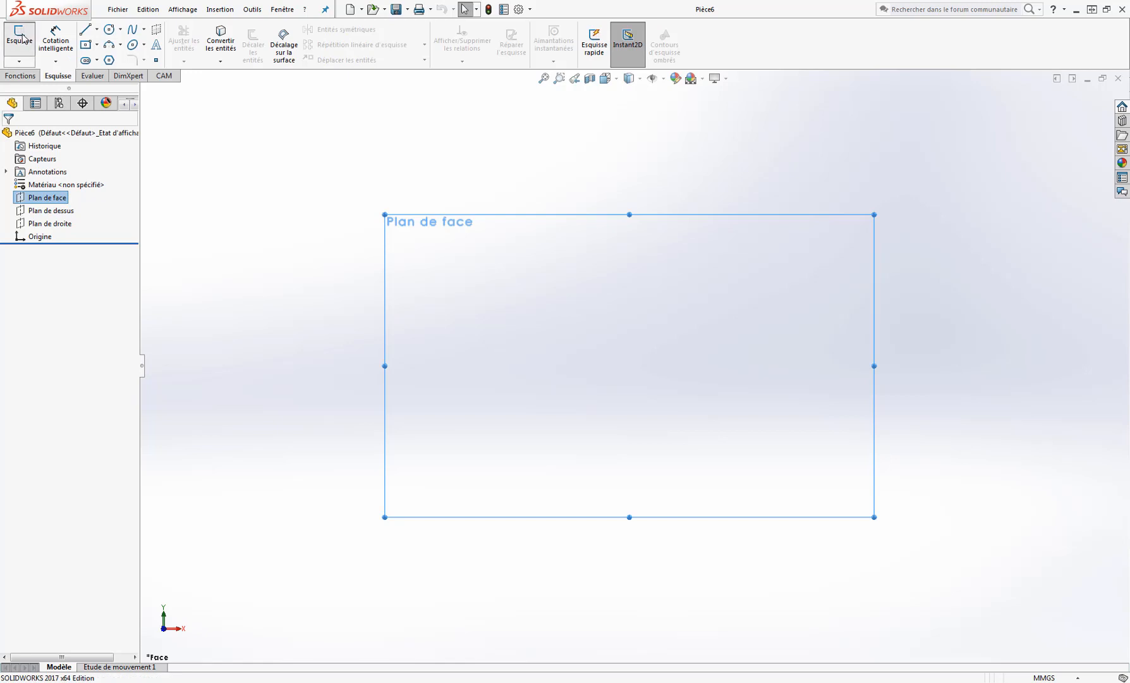
click(108, 60)
click(630, 366)
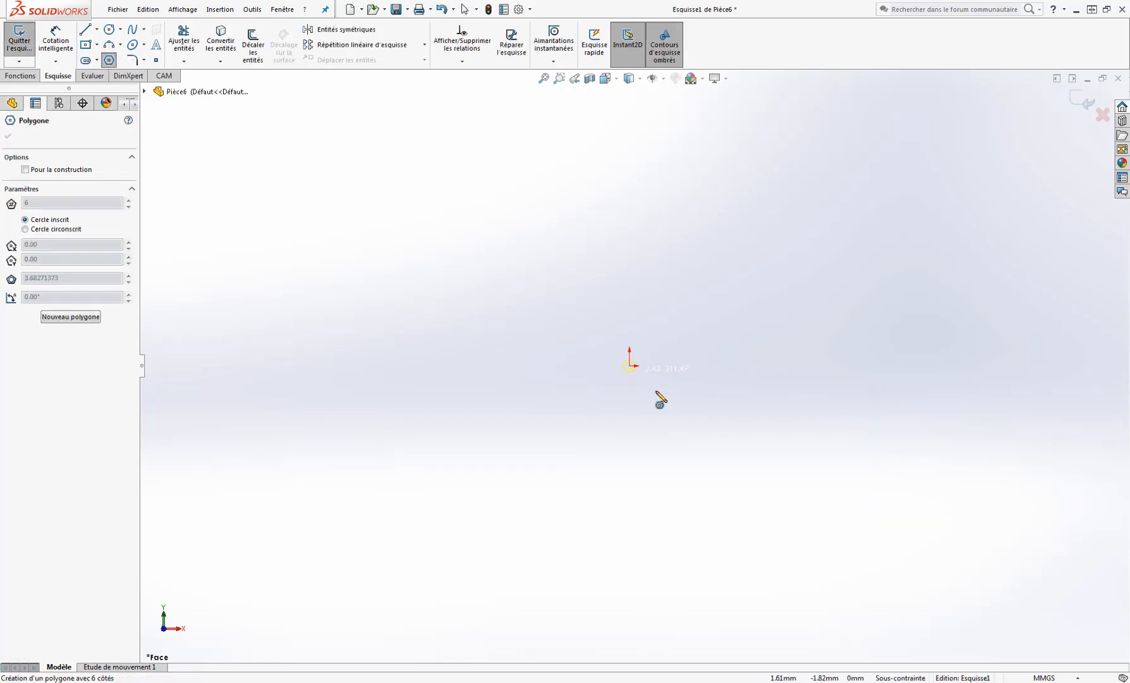
click(693, 374)
Dimension the distance between two opposite sides of the hexagon and set it to 24 mm.
right_click(762, 214)
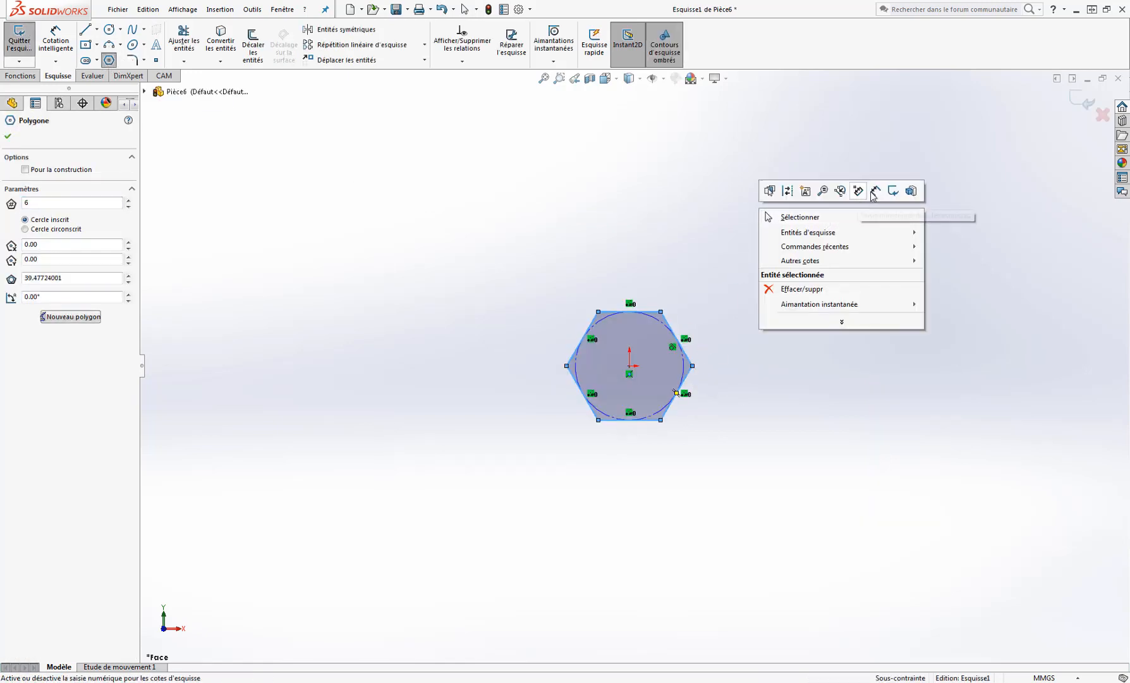
click(877, 192)
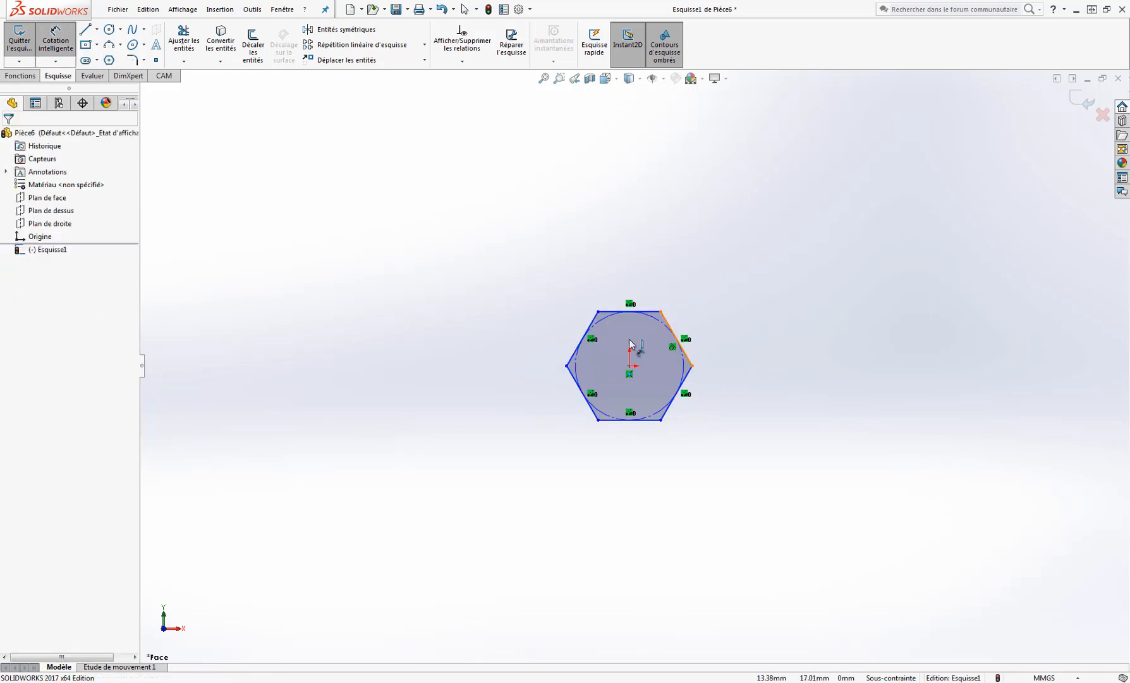
click(577, 383)
click(661, 311)
click(559, 278)
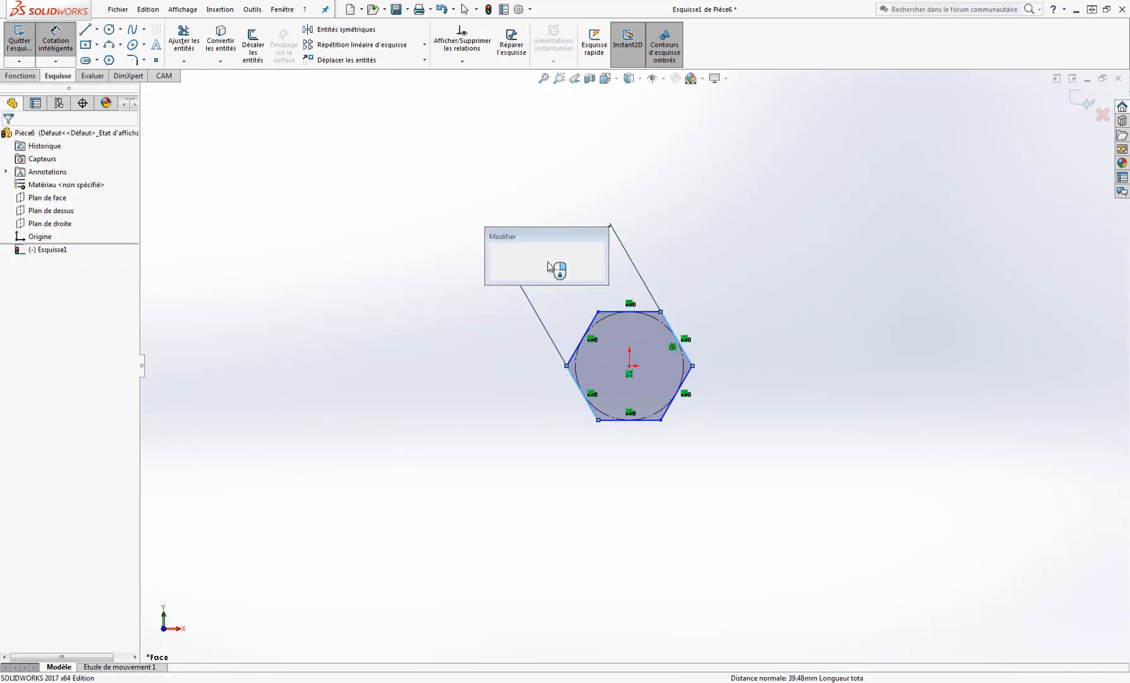
text(24)
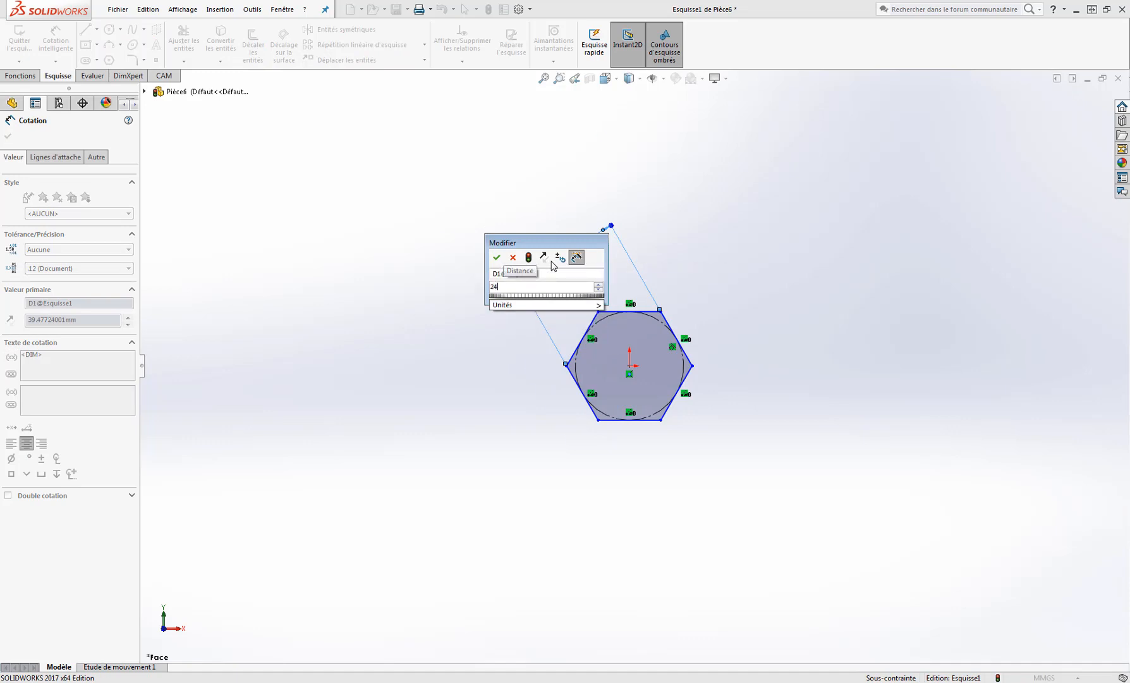
key(Return)
Extrude the hexagon sketch as a blind boss with a depth of 5 mm to form the bolt head.
click(20, 75)
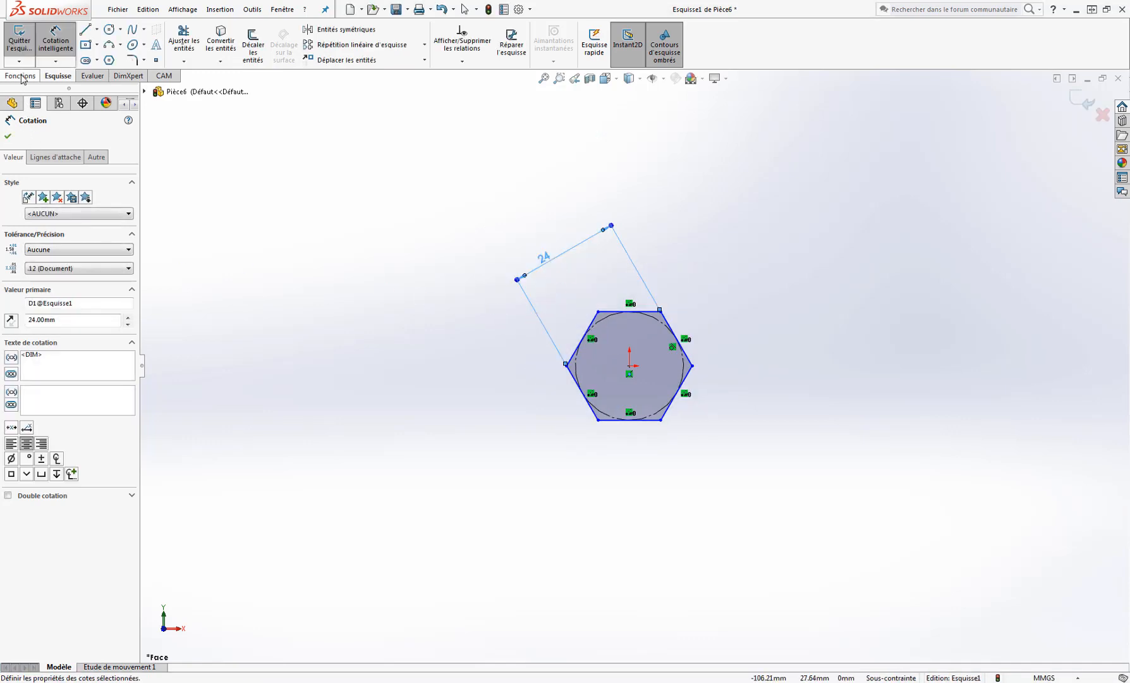
click(27, 40)
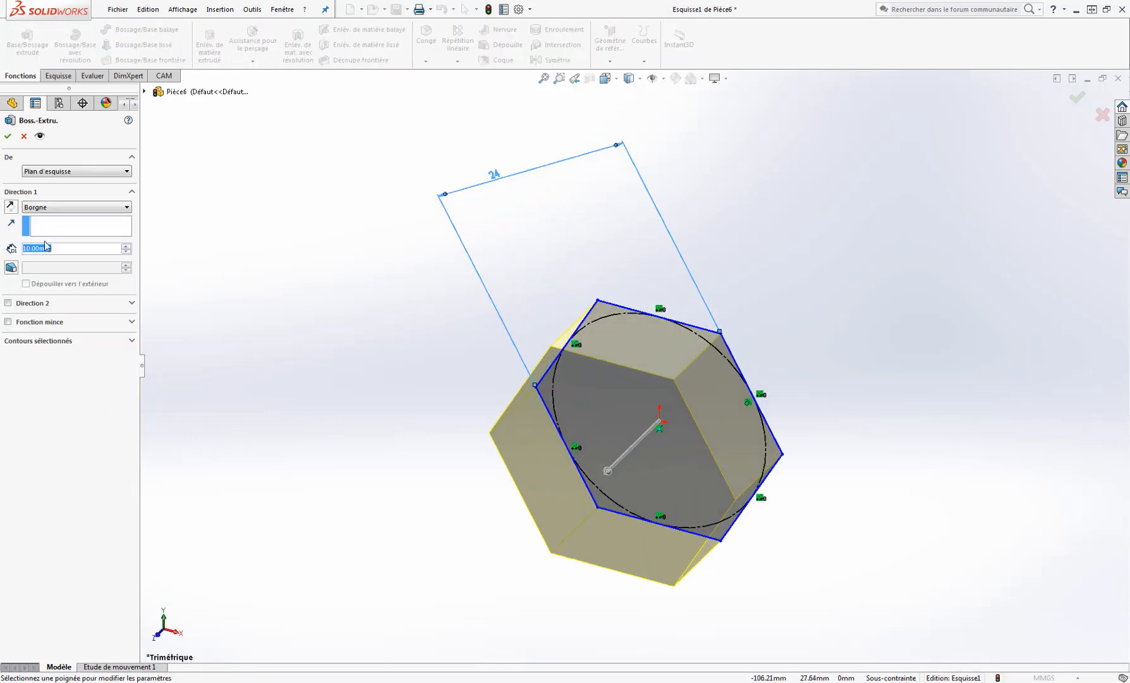
text(5)
key(Return)
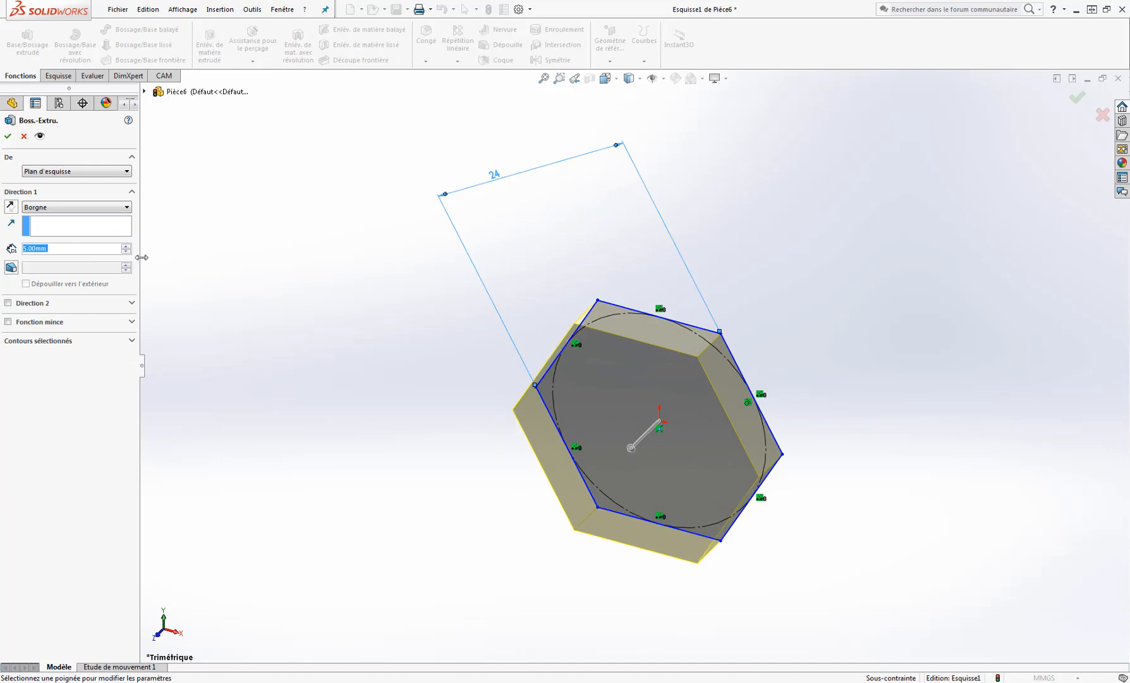
click(8, 136)
Sketch a circle about 11.7 mm in diameter, centred on the origin, on the rear hexagonal face of the head.
click(64, 74)
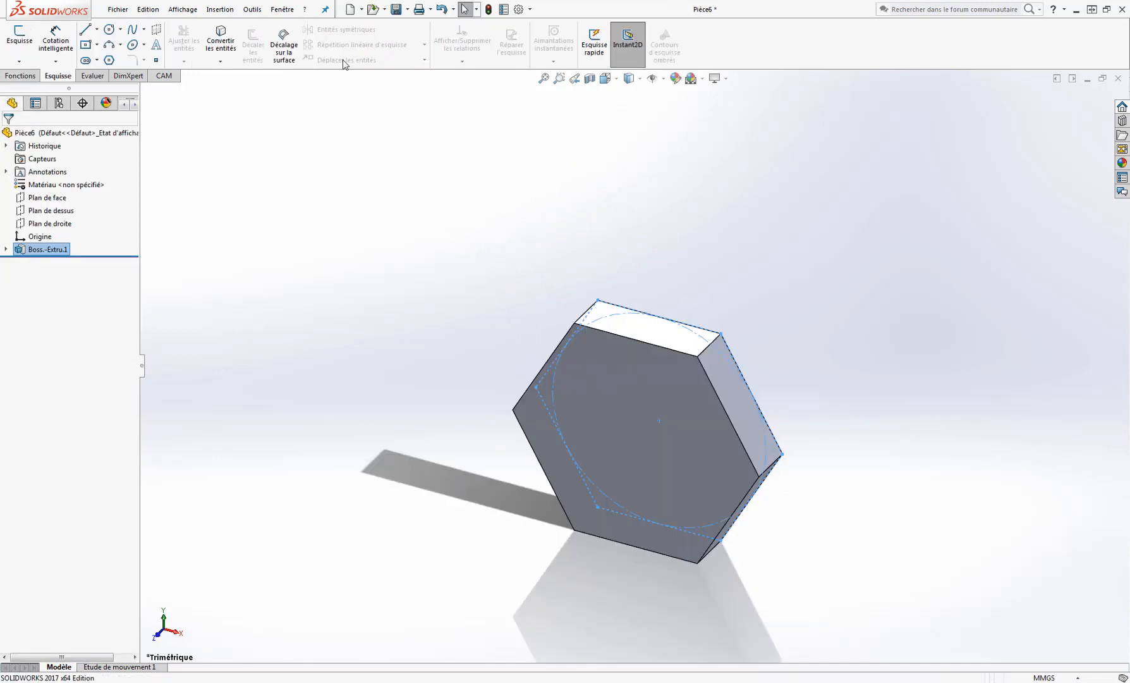
click(19, 35)
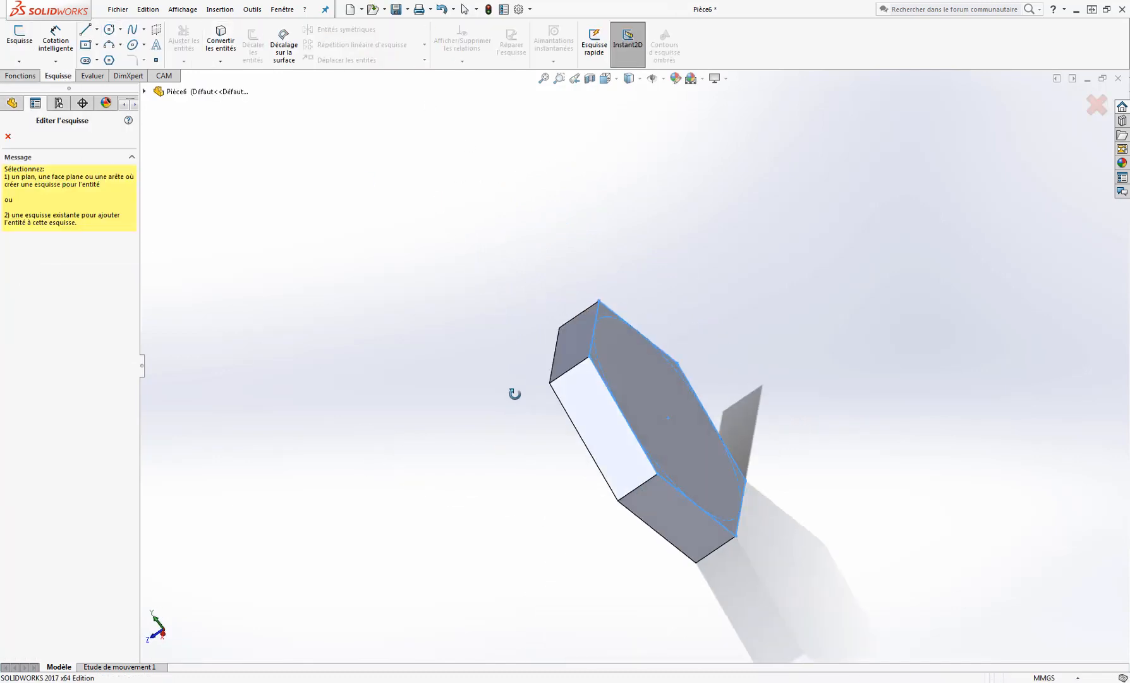
click(659, 420)
click(655, 418)
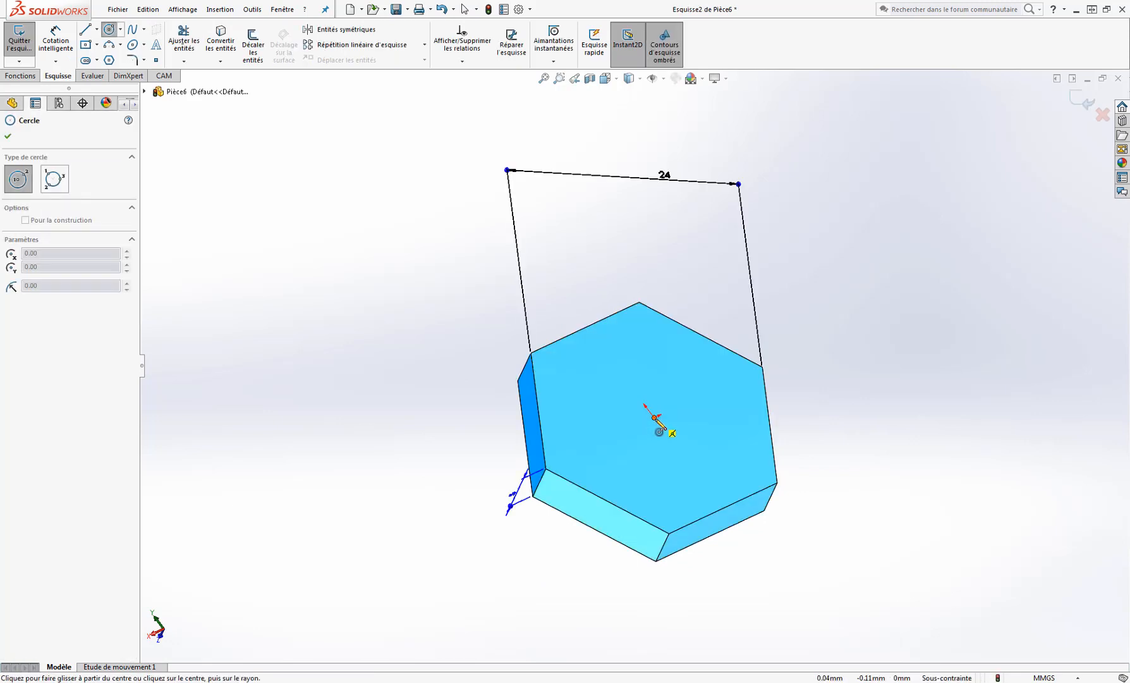
click(704, 471)
Dimension the circle's diameter and set it to 15.8 mm.
right_click(734, 256)
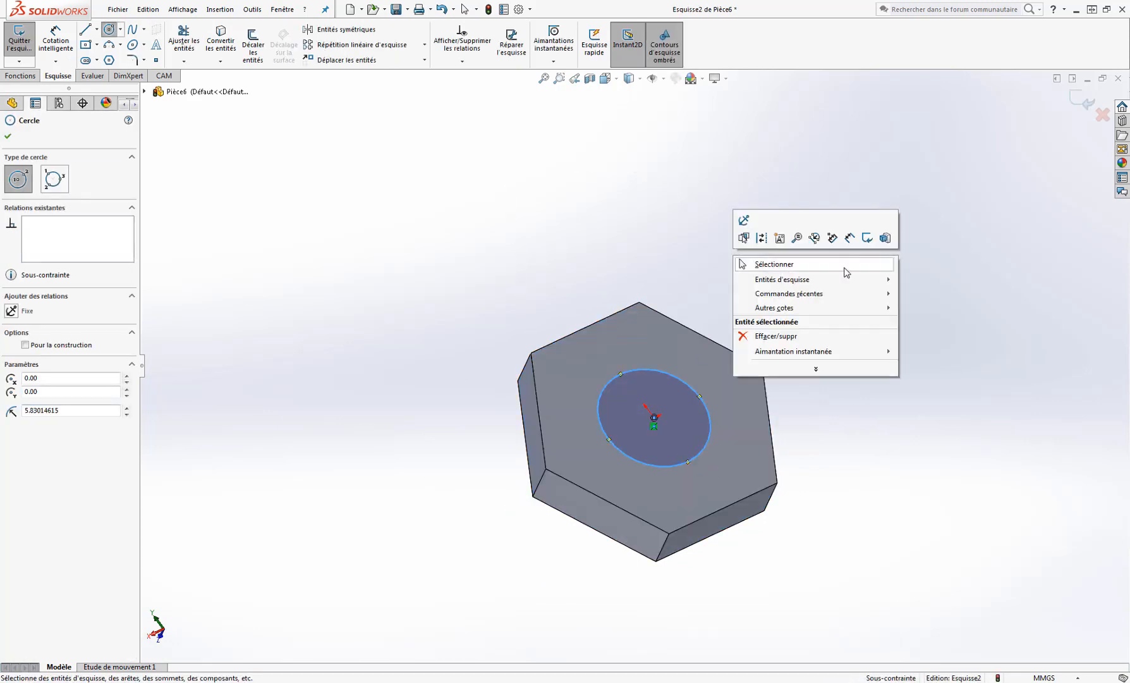
click(861, 236)
click(681, 382)
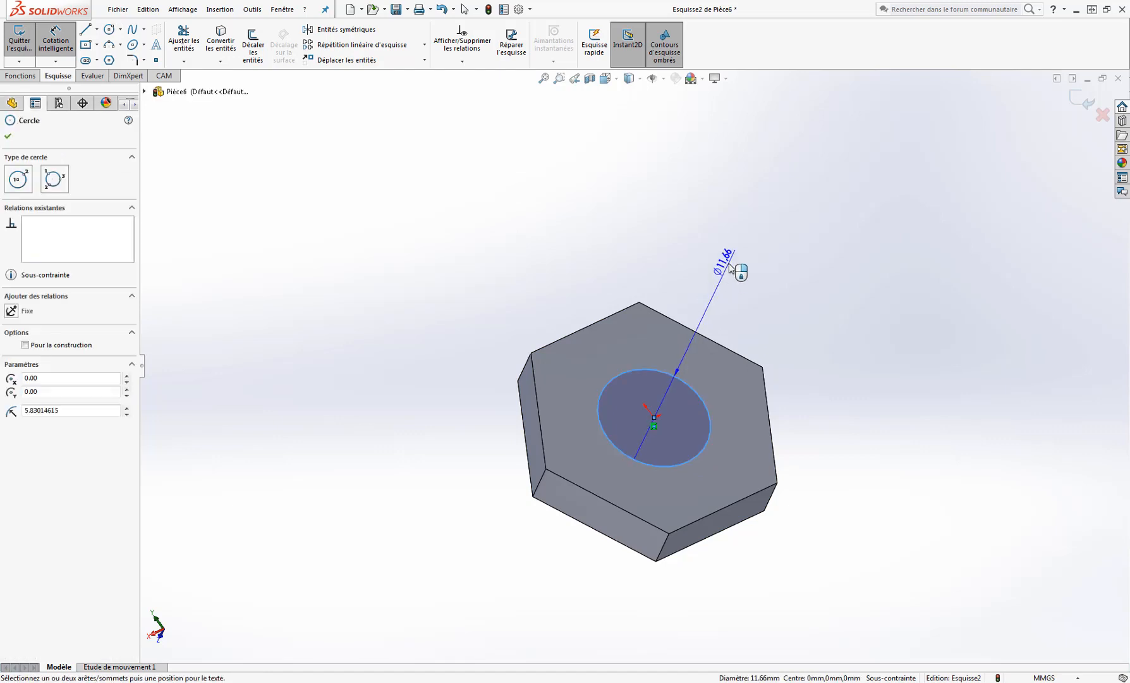
click(730, 264)
text(1)
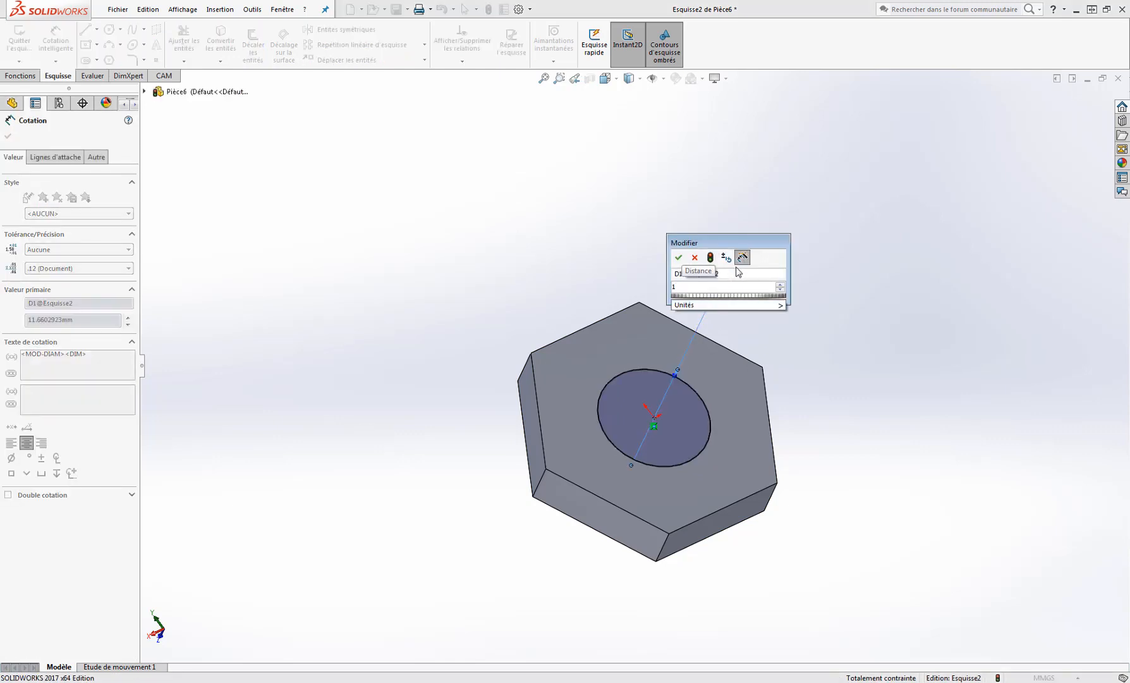
text(5.8)
click(679, 258)
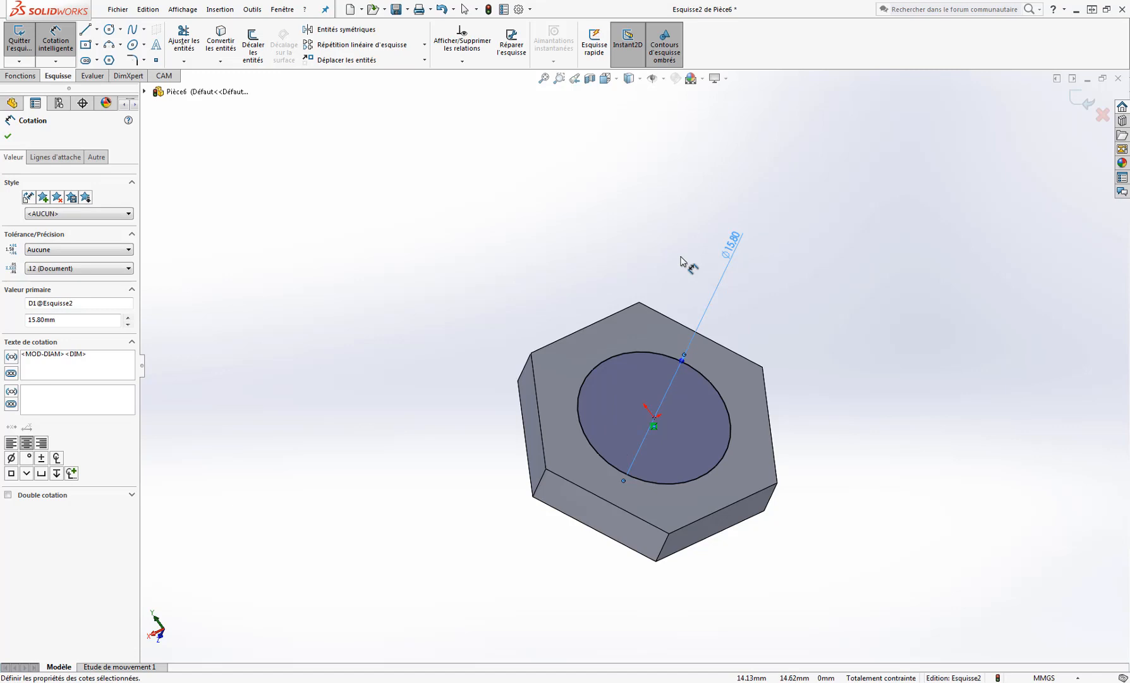
Extrude the circle 20 mm away from the head as a blind boss merged with it to form the shank.
click(27, 79)
click(27, 40)
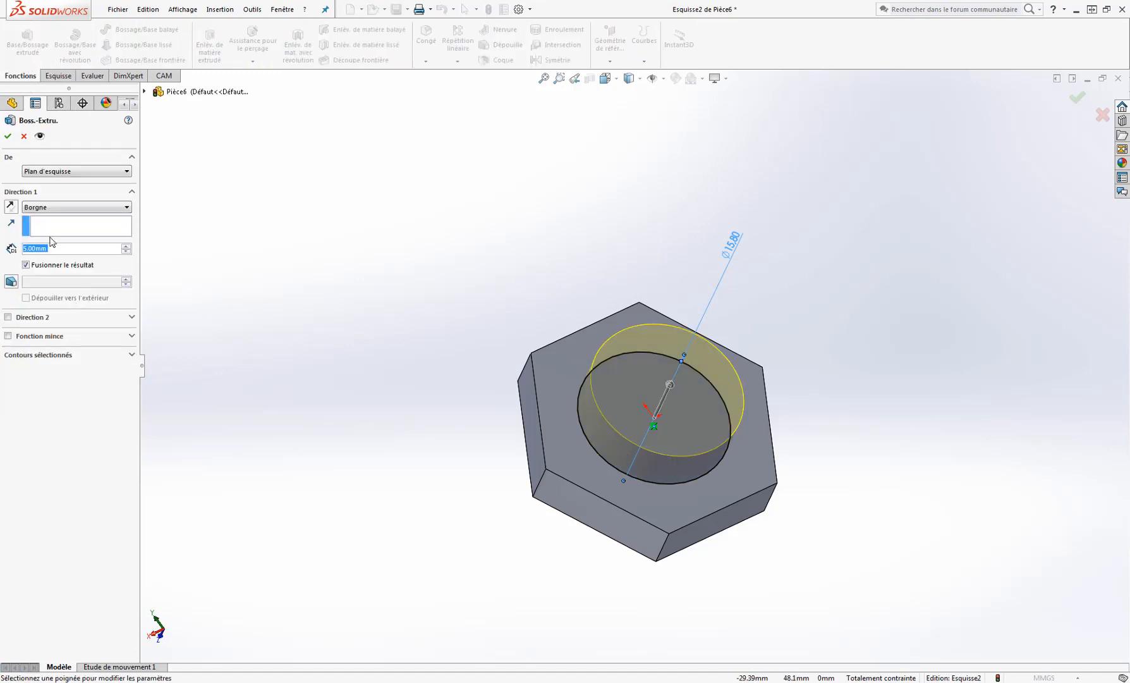
text(20)
key(Return)
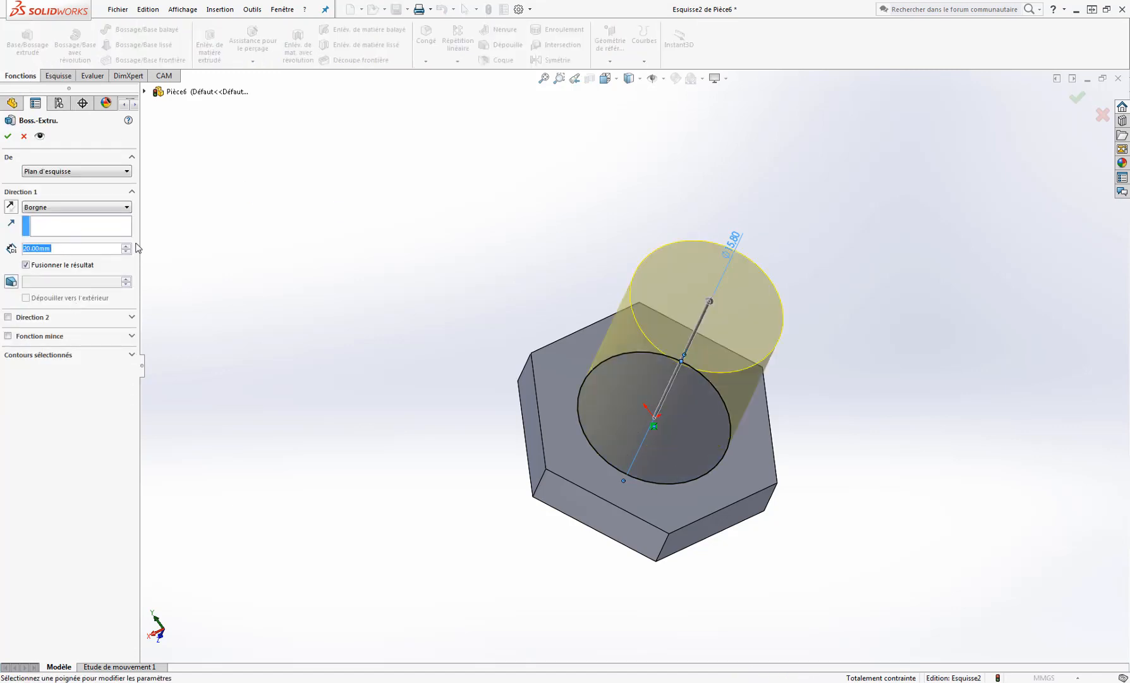
click(8, 136)
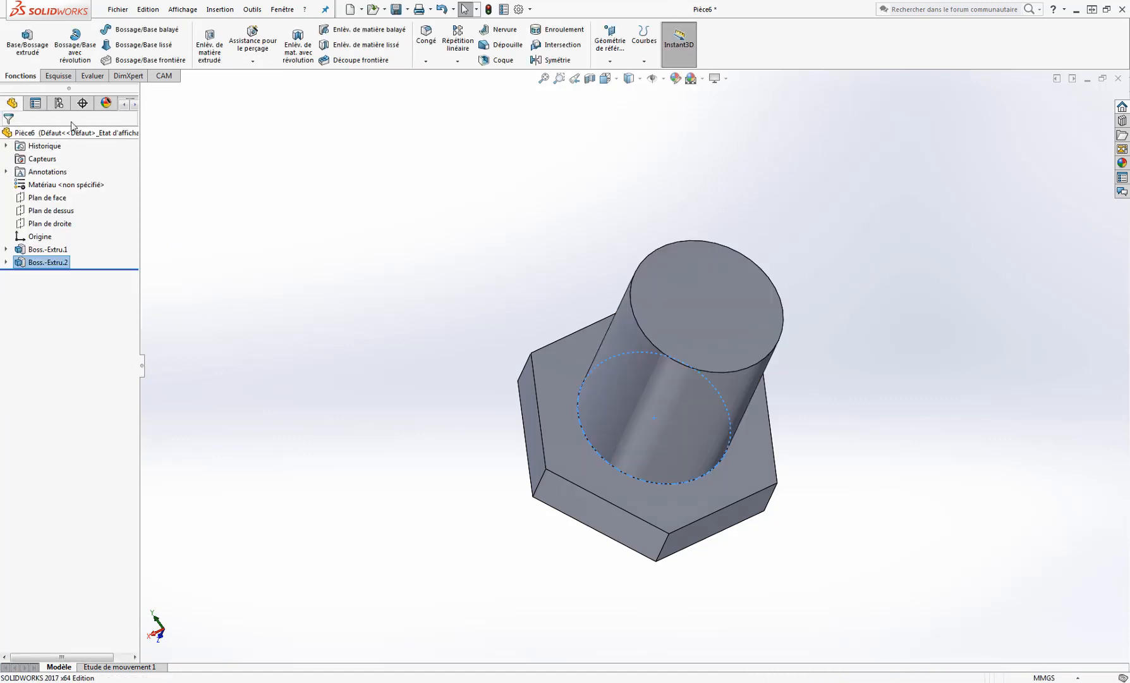
Chamfer the circular edge at the shank's free end by 1 mm at 45 degrees.
click(426, 61)
click(449, 89)
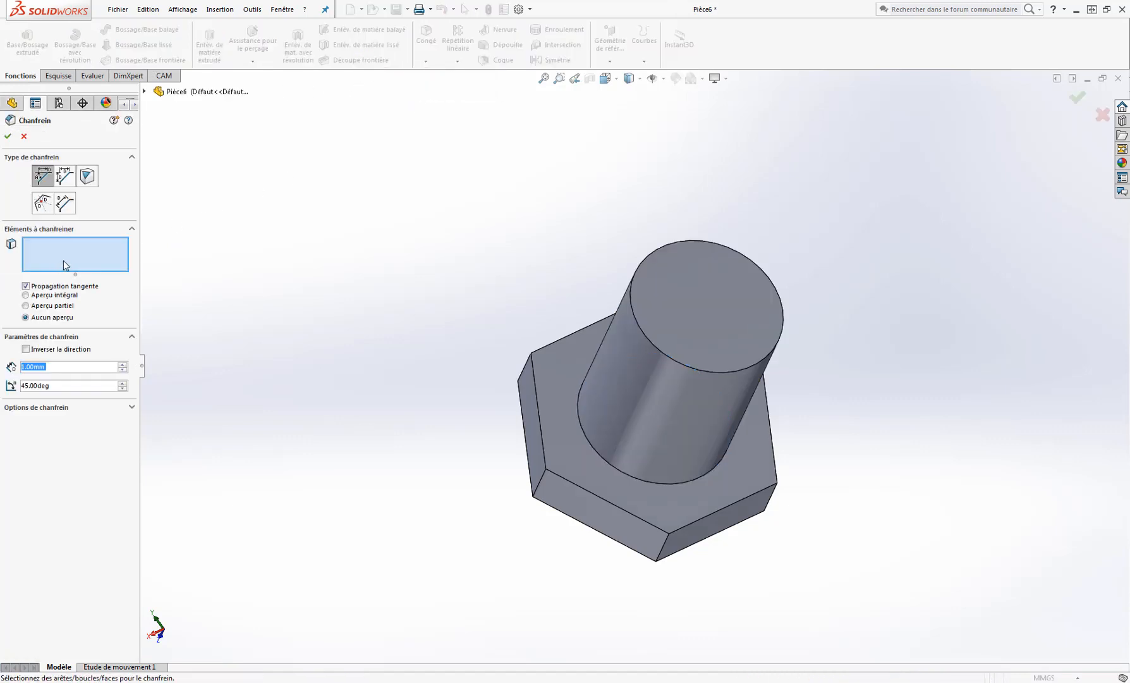
click(646, 333)
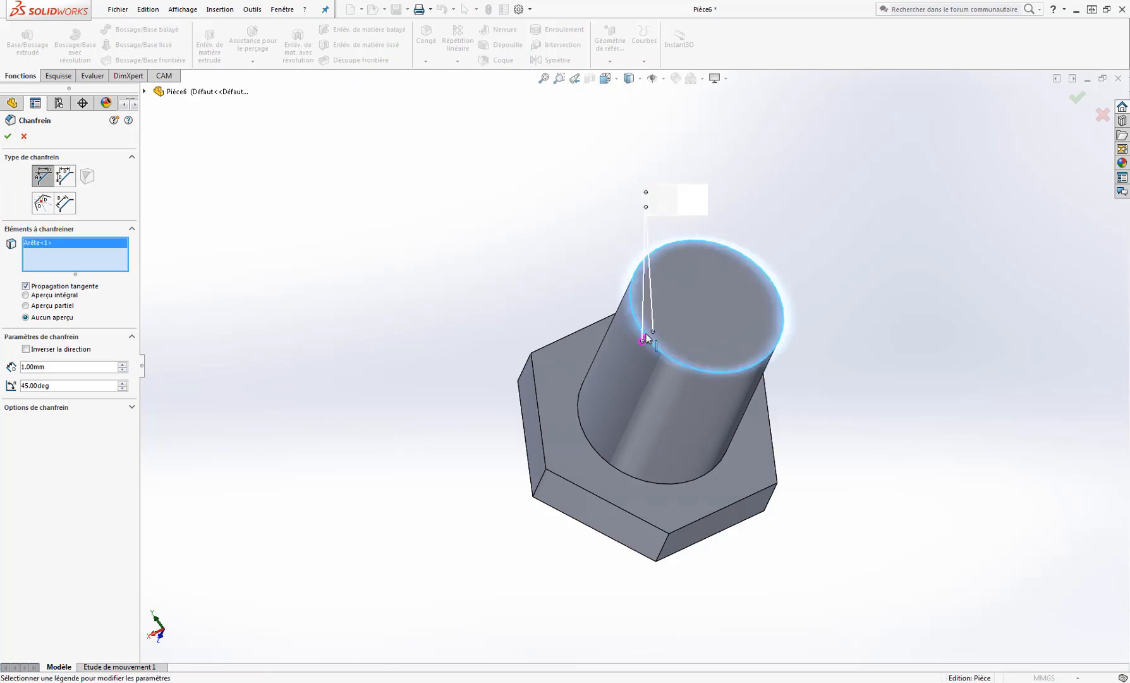
click(8, 137)
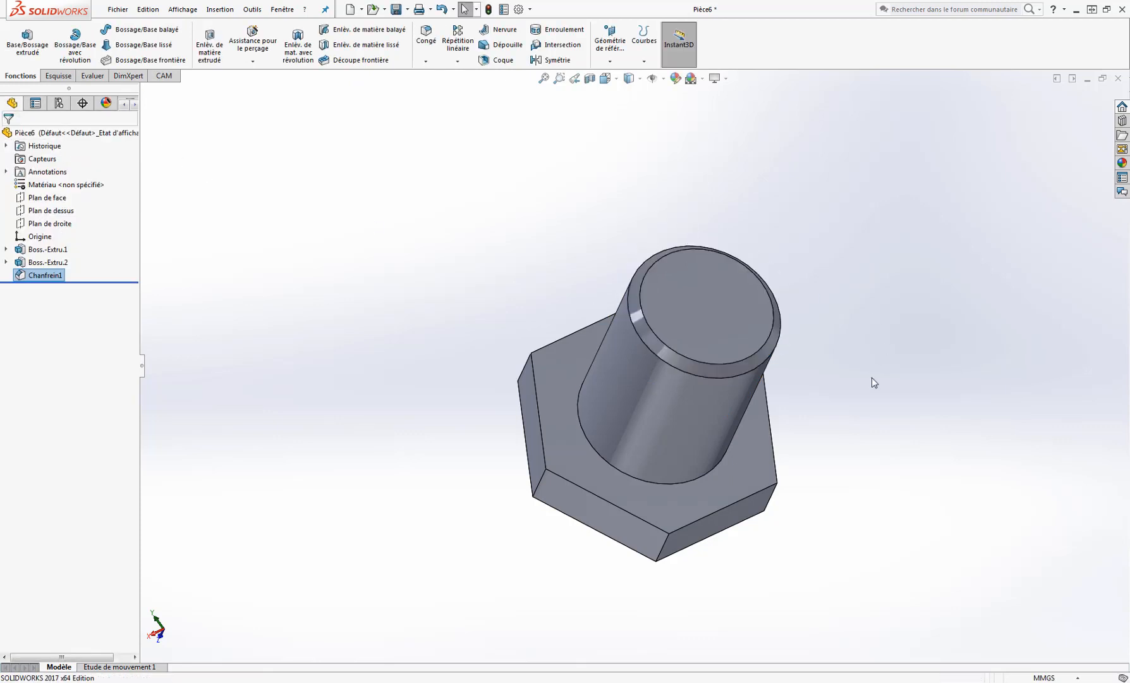
Start a Thread (Filetage) feature from the chamfer's lower edge on the shank and end it at the head's face.
middle_drag(868, 419, 504, 217)
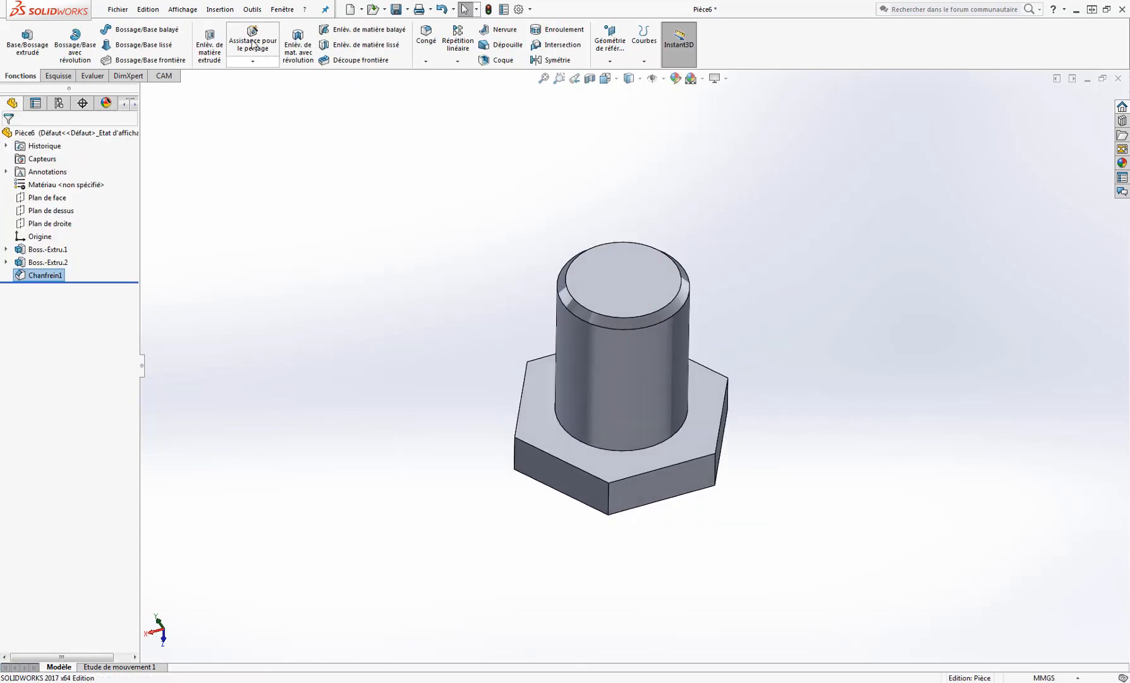
click(229, 12)
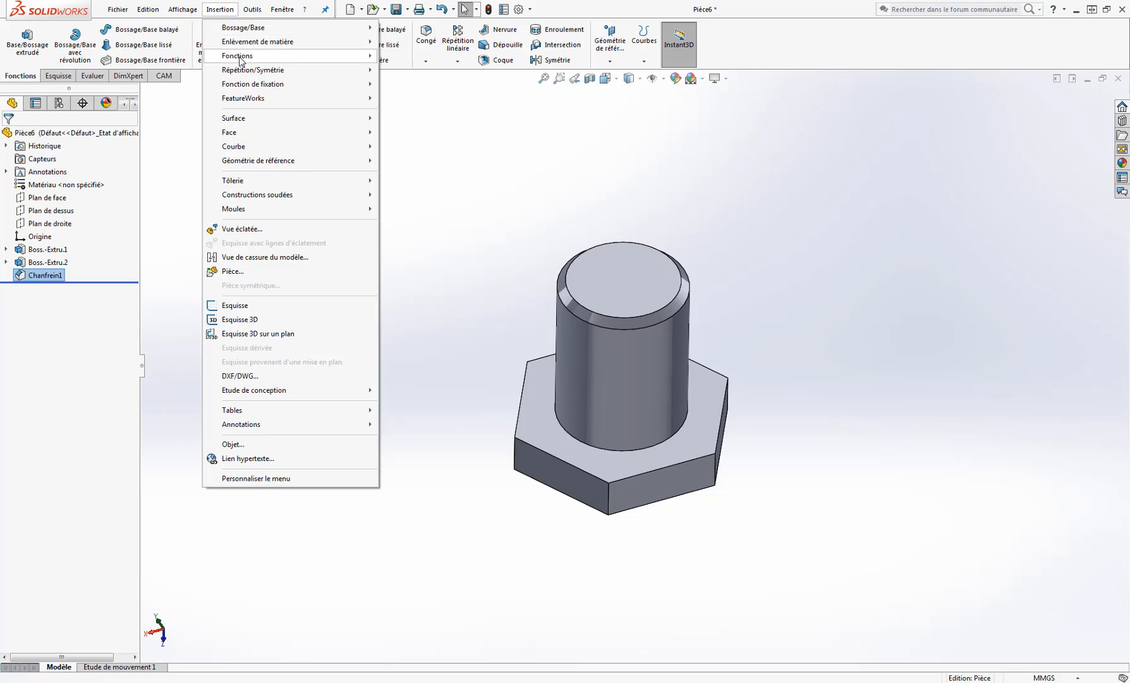
mouse_move(241, 60)
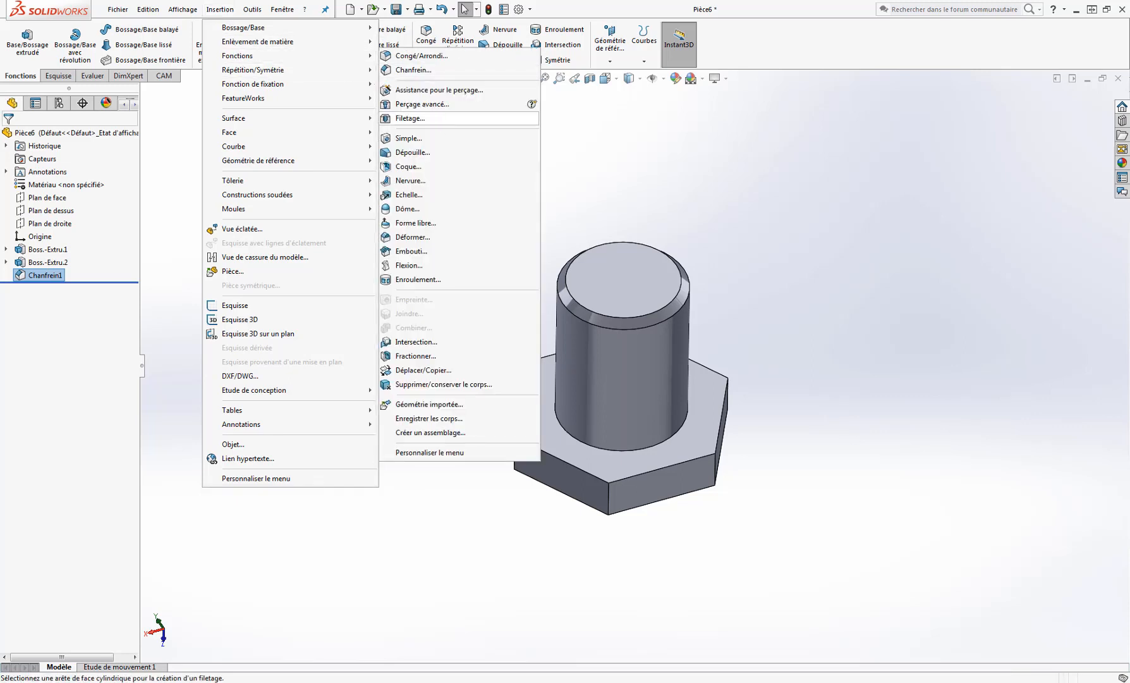
click(411, 118)
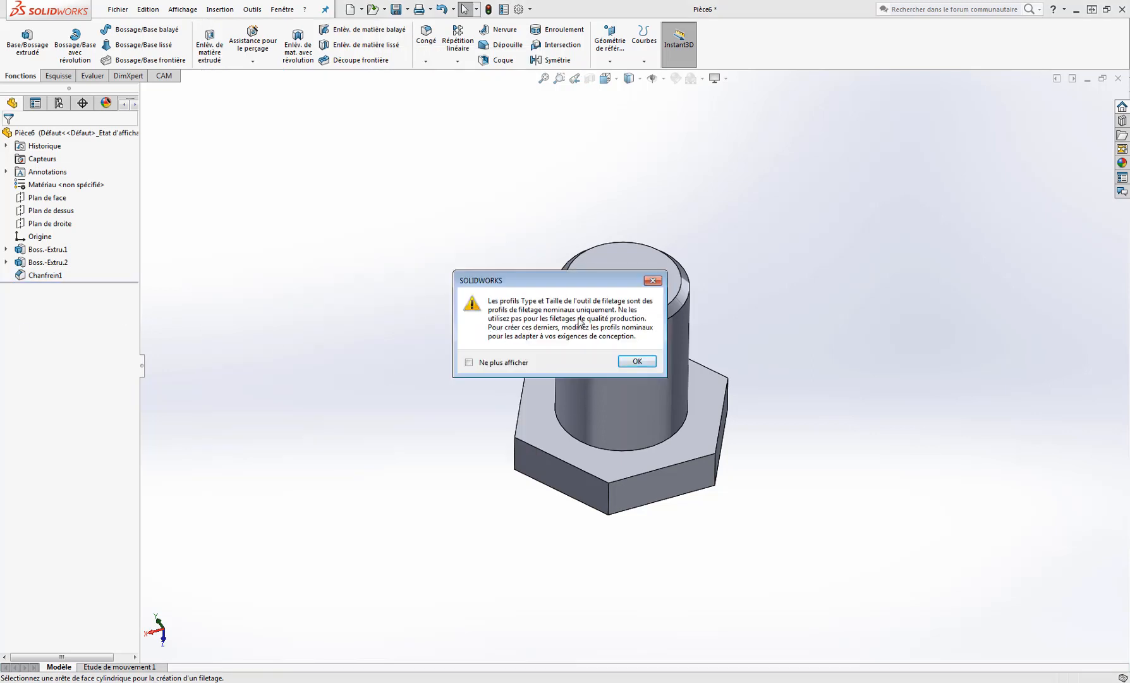
click(637, 362)
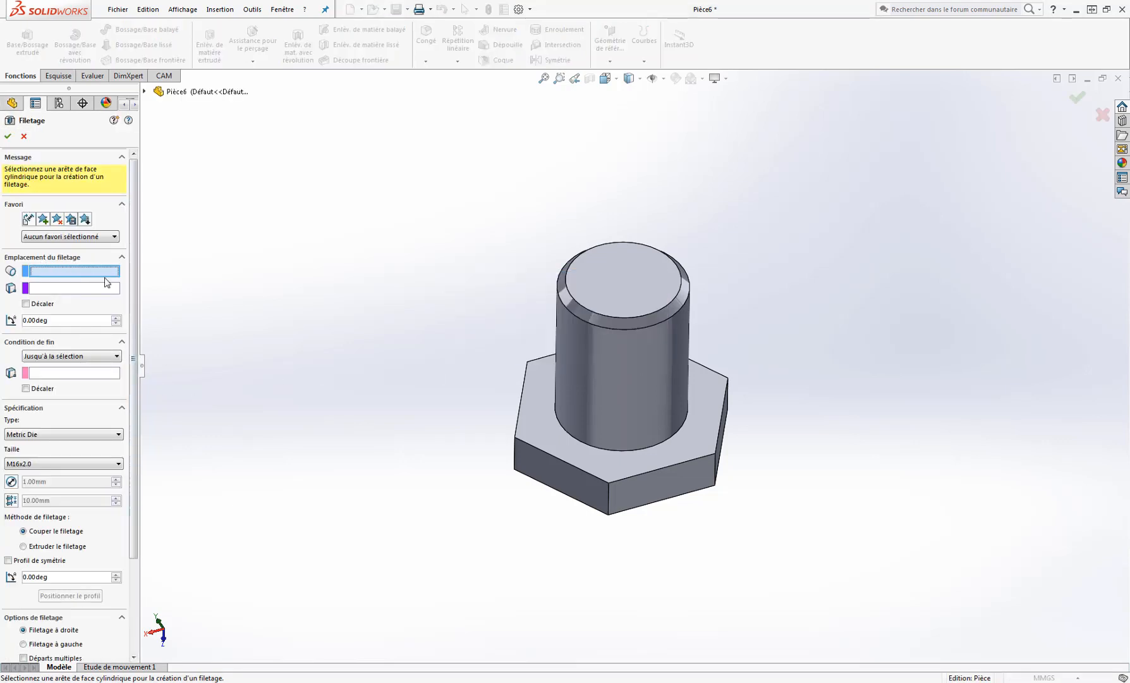
click(587, 323)
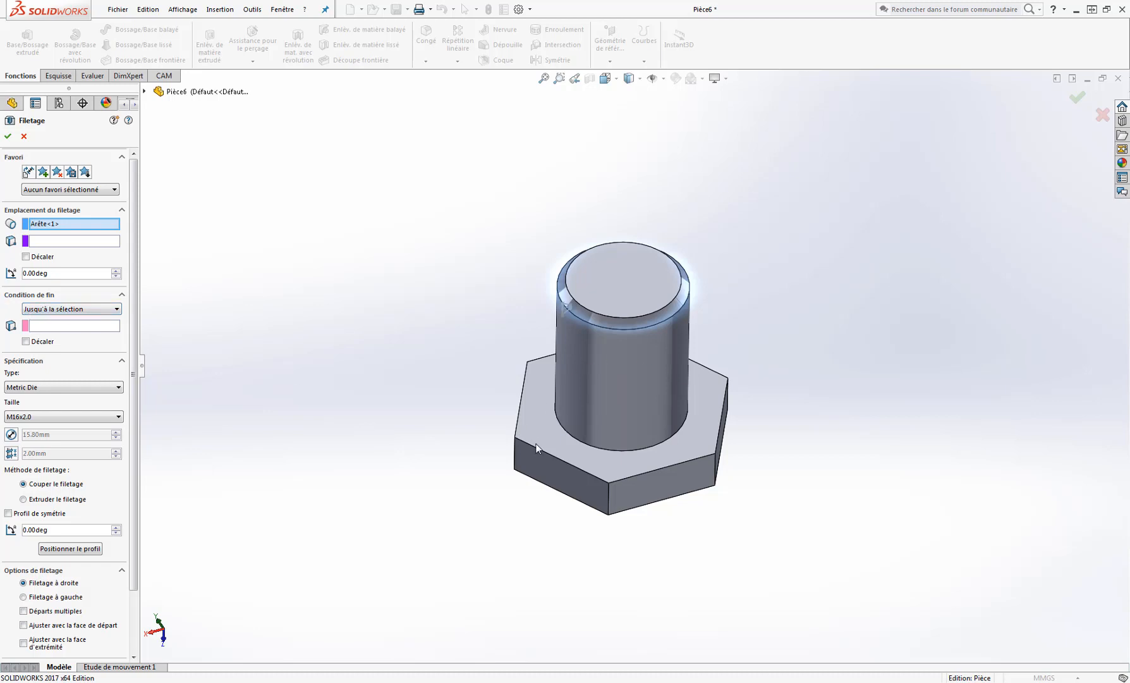
click(73, 327)
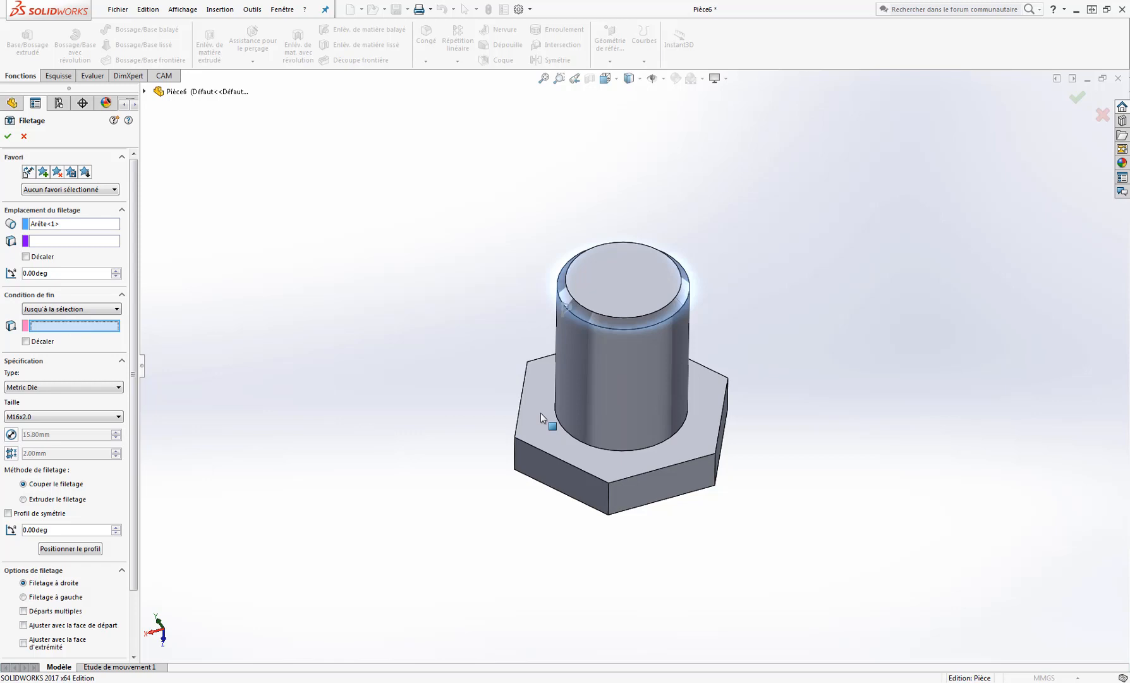
click(566, 440)
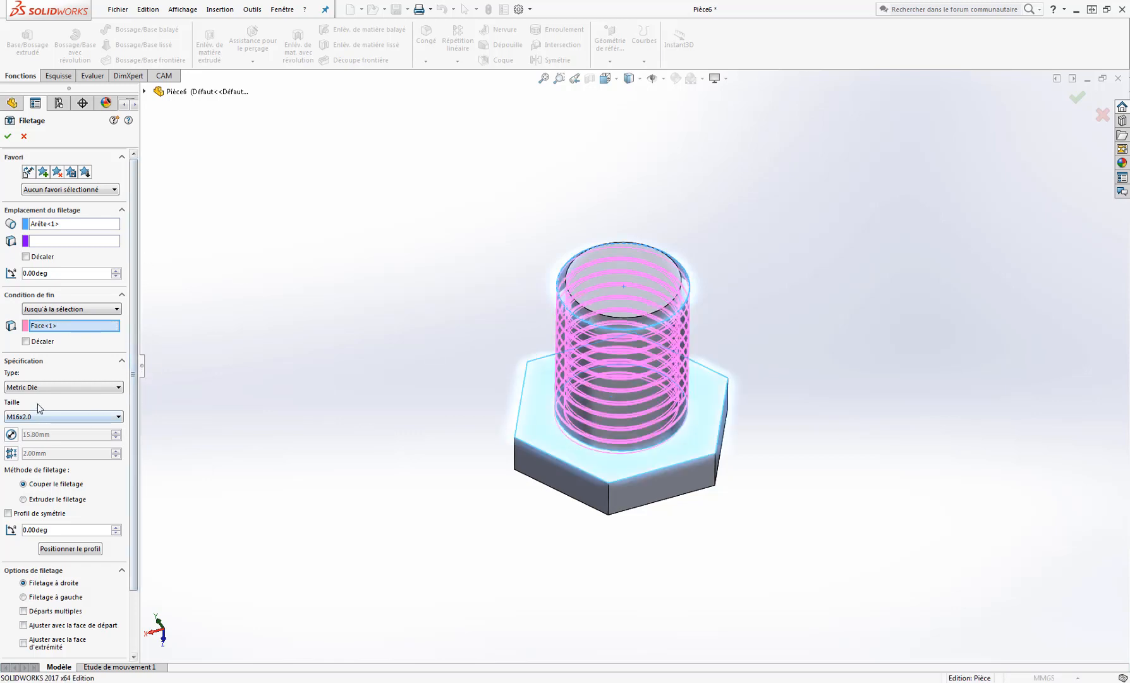
Keep the thread specification at Metric Die, size M16x2.0, and trim the thread with the end face.
scroll(129, 375, down, 2)
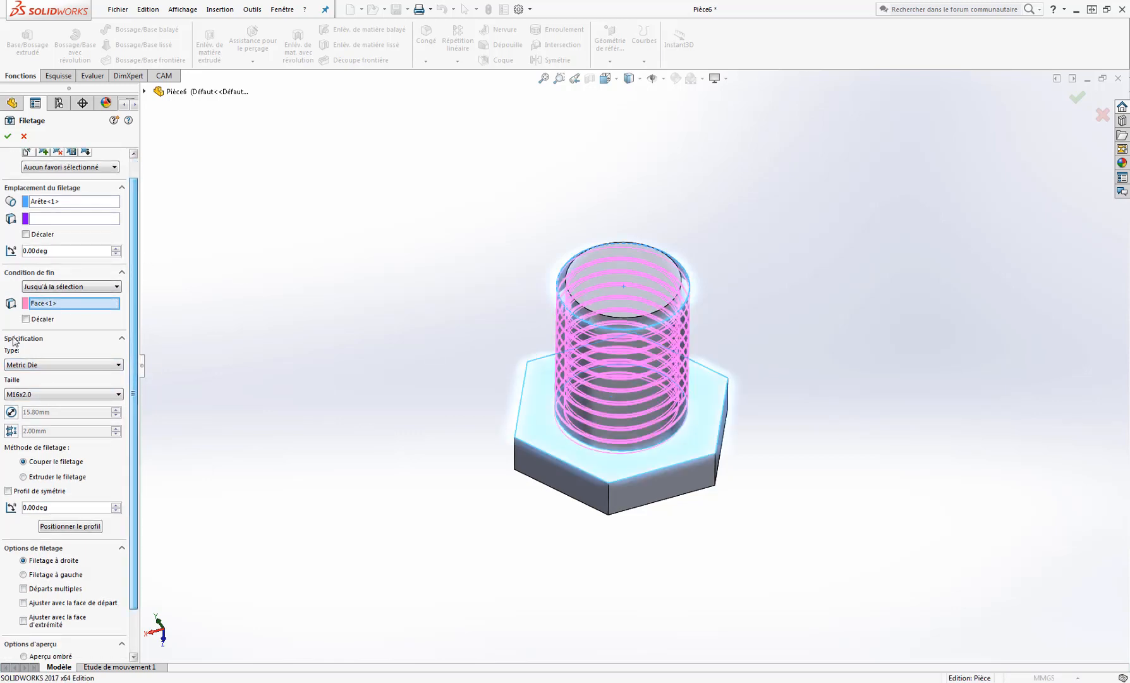
click(37, 370)
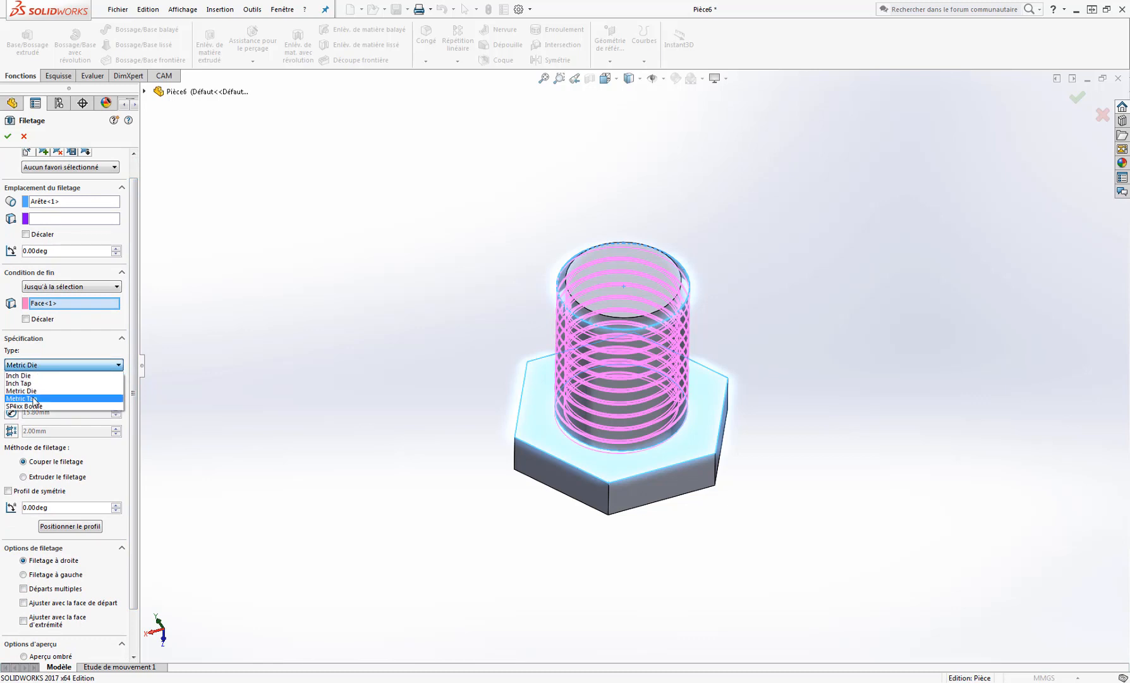
click(35, 392)
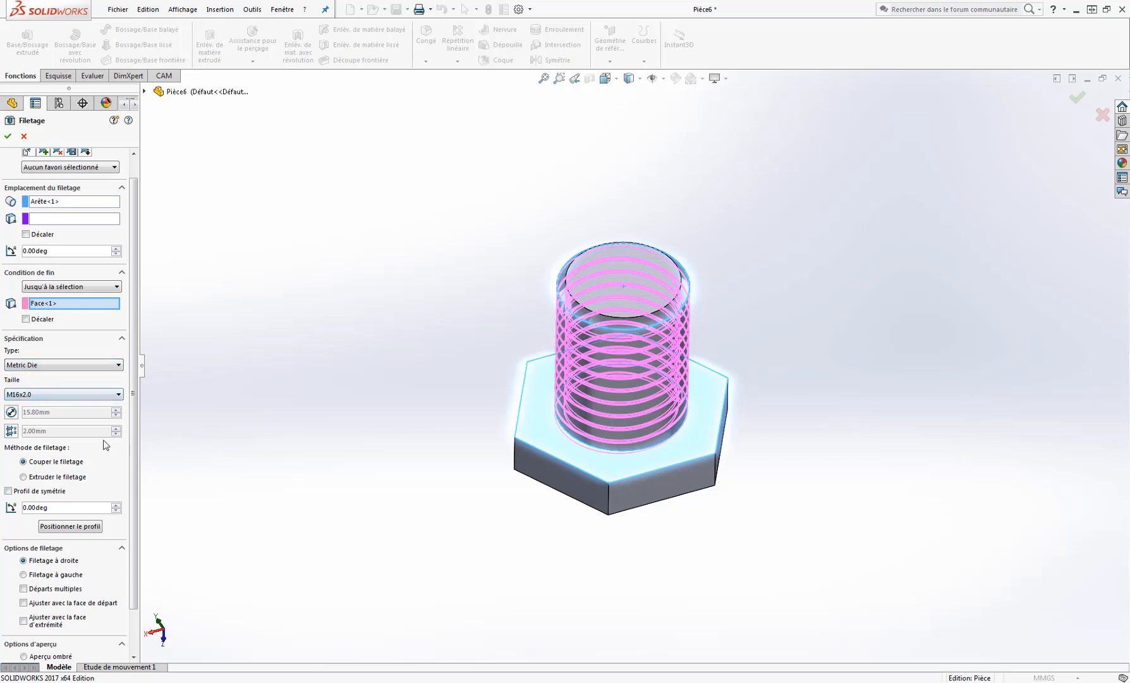
drag(129, 477, 129, 524)
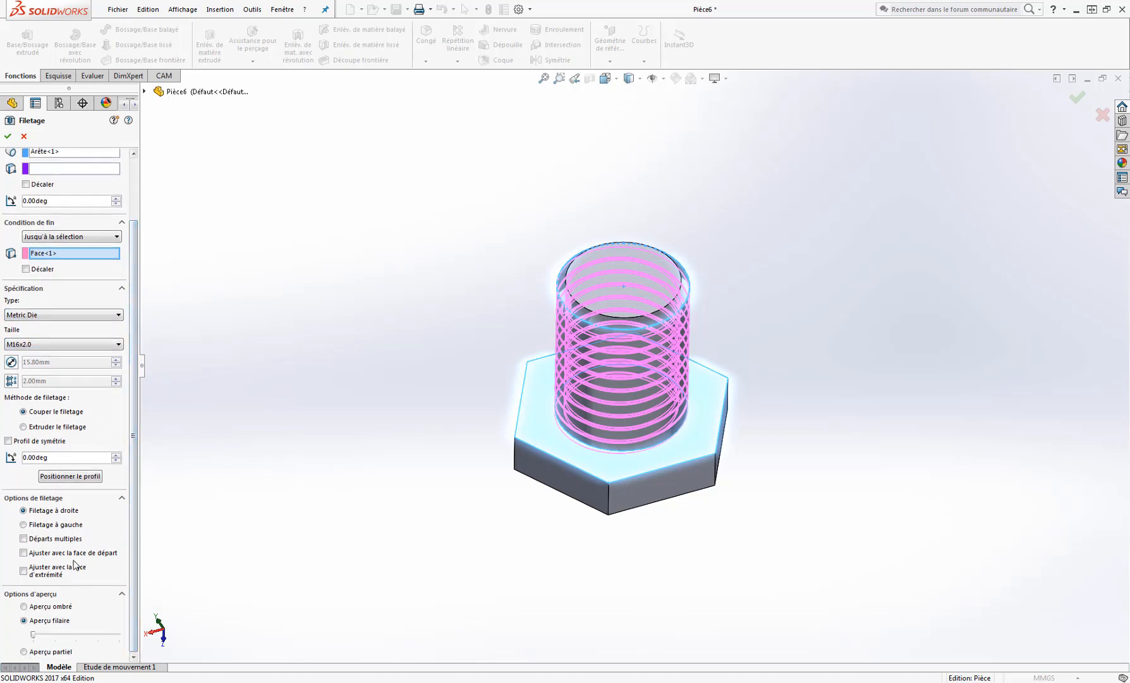
click(48, 576)
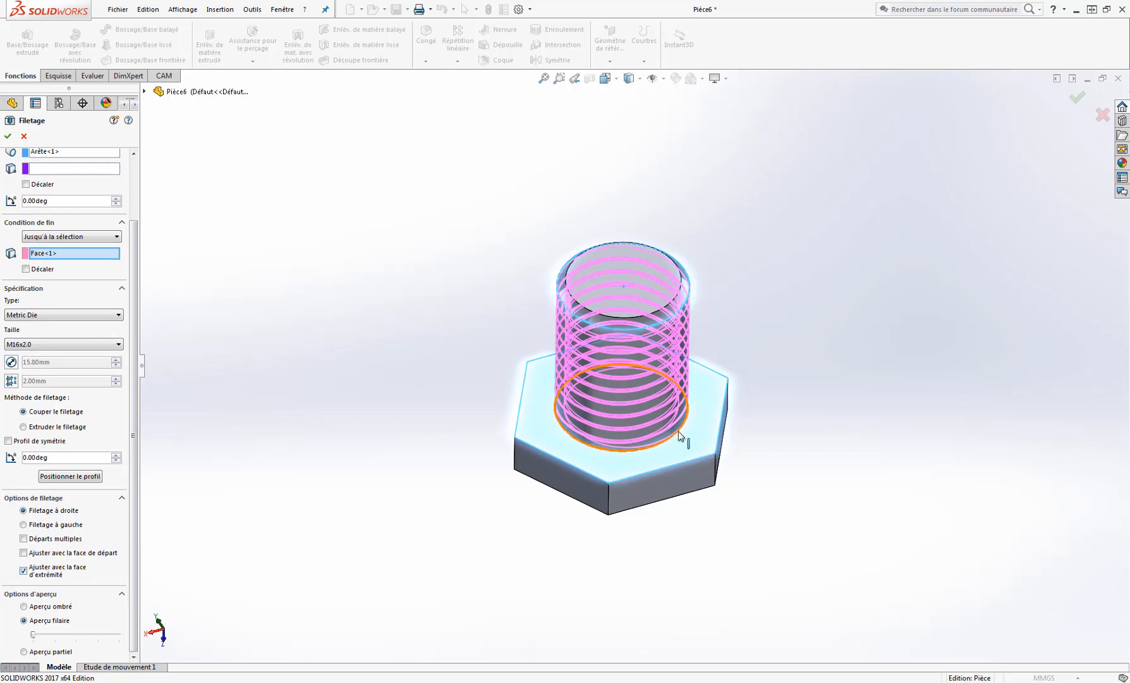
Offset the thread's start by 11 mm, reversed to lie beyond the shank's free end, and create the thread.
middle_drag(681, 444, 652, 347)
scroll(673, 426, down, 5)
scroll(569, 285, up, 5)
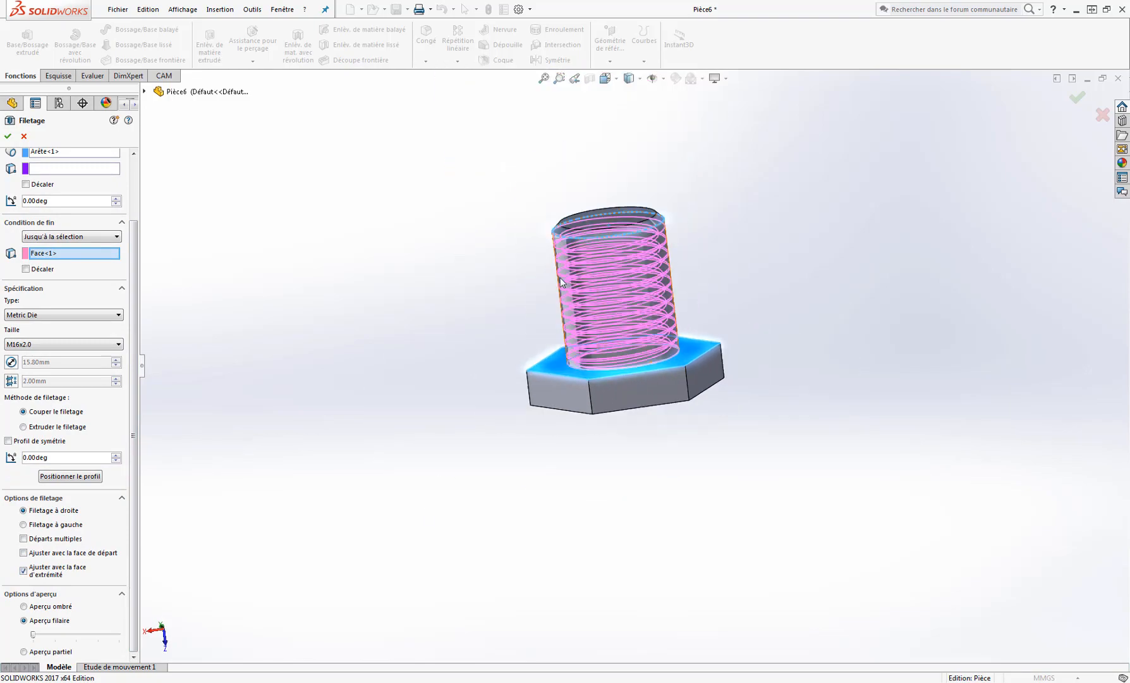
middle_drag(560, 278, 655, 253)
scroll(655, 253, down, 6)
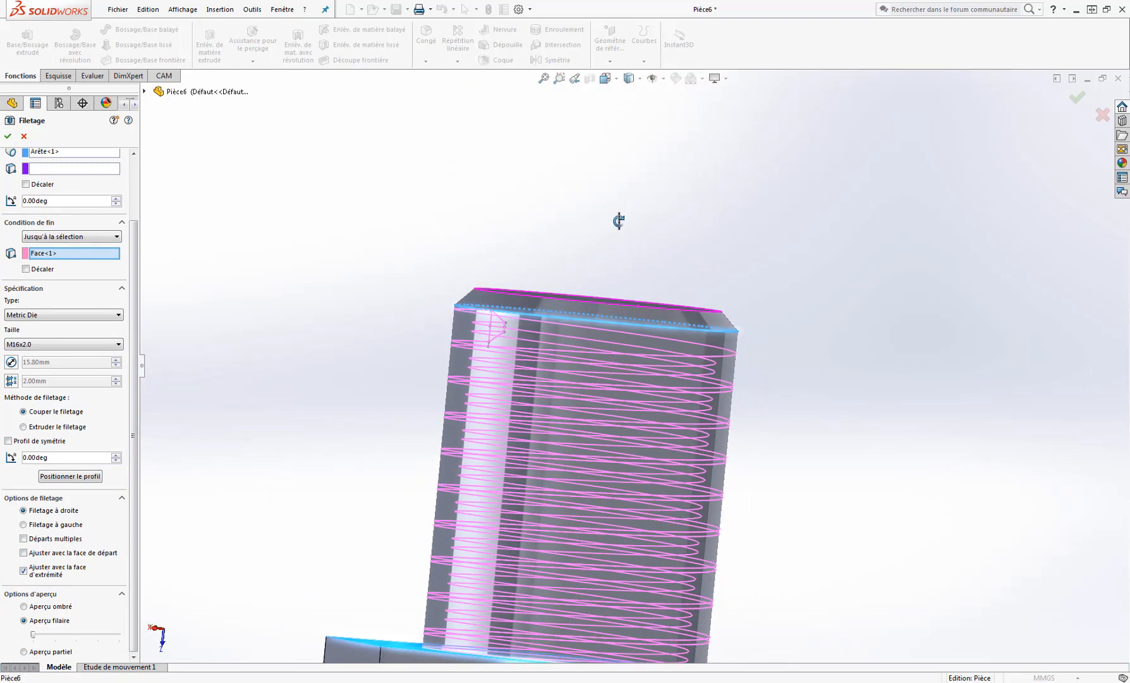
middle_drag(494, 342, 476, 325)
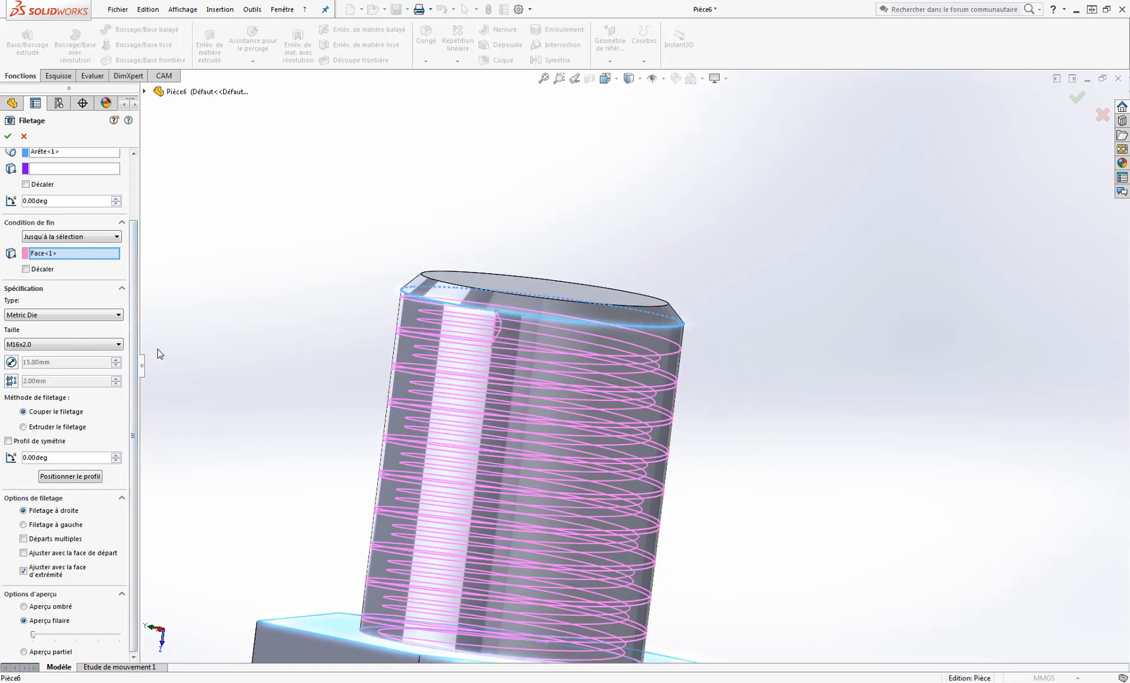
scroll(51, 272, up, 3)
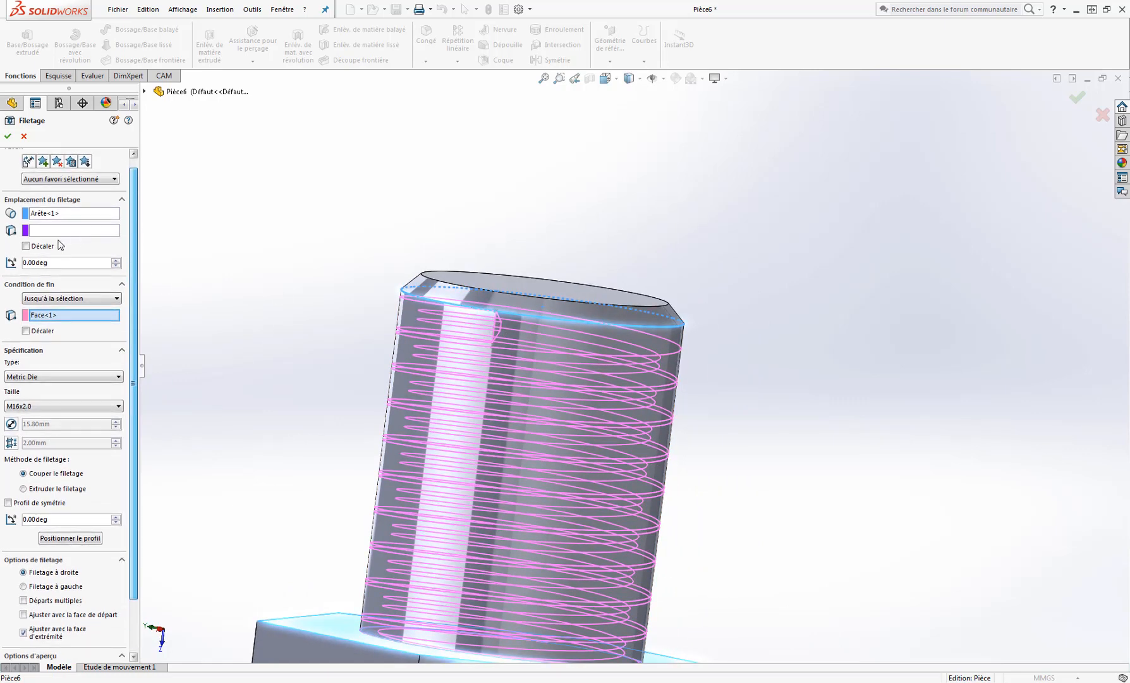
click(36, 248)
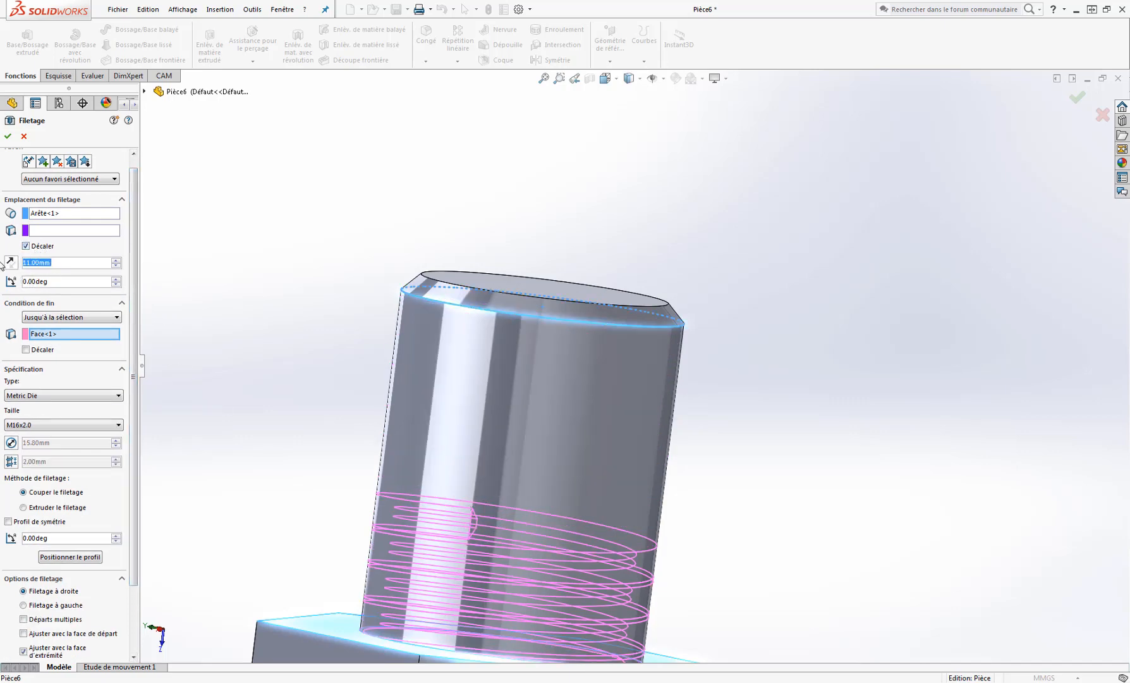
click(11, 263)
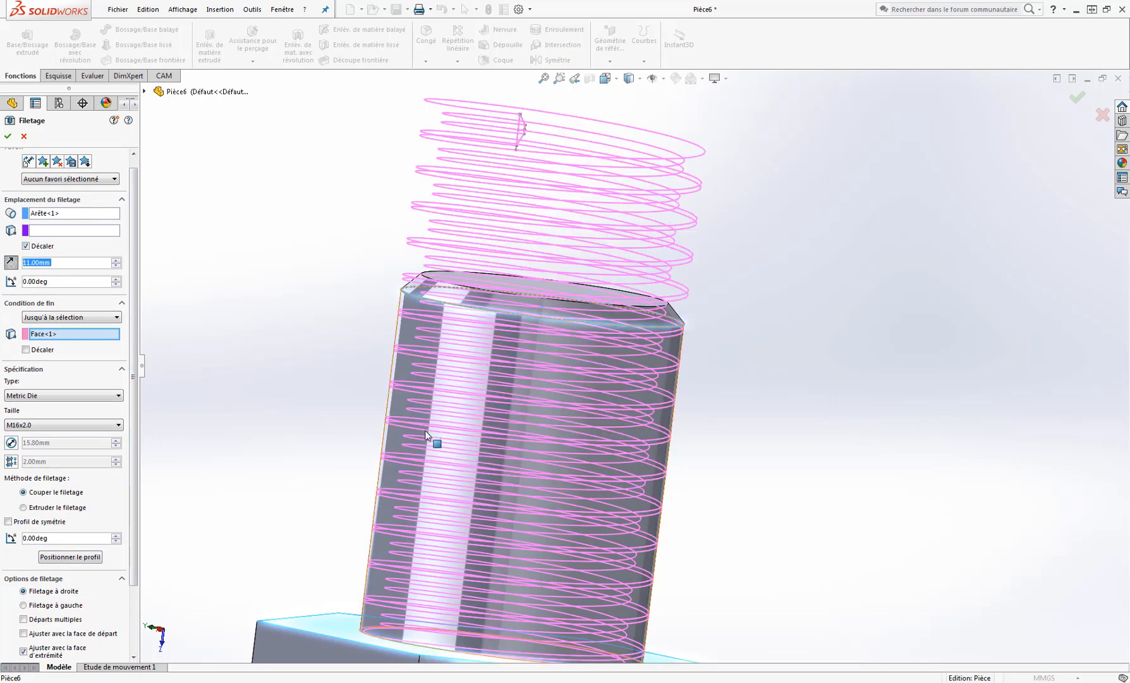
scroll(579, 490, down, 3)
scroll(579, 490, up, 5)
middle_drag(607, 494, 557, 536)
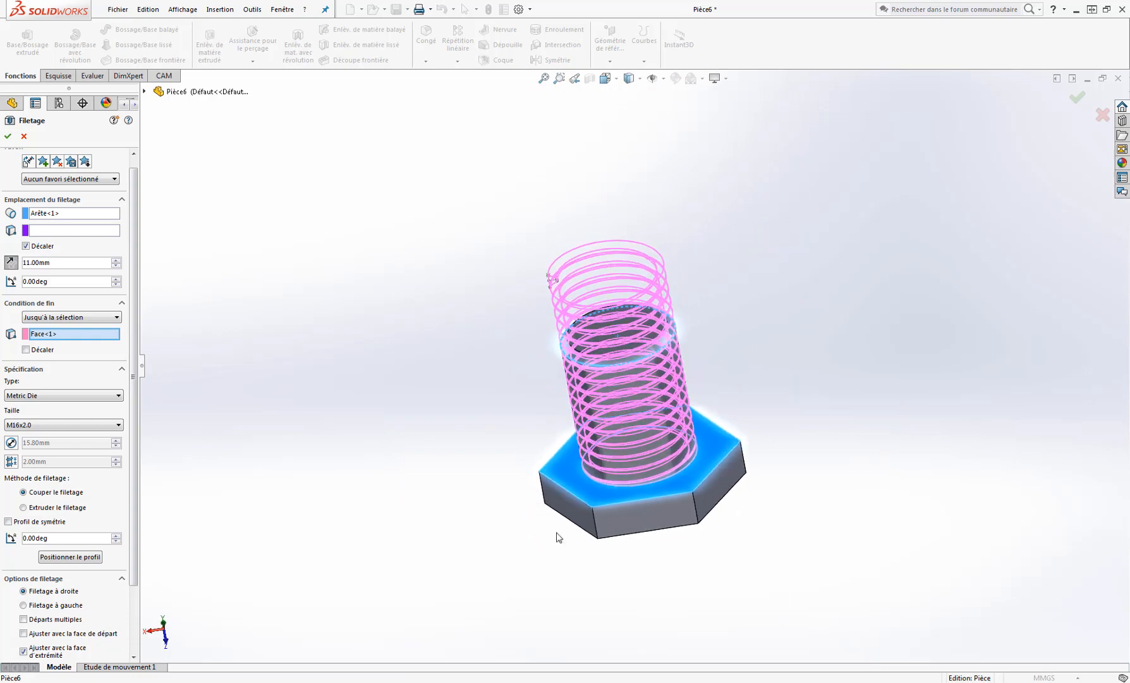
click(7, 137)
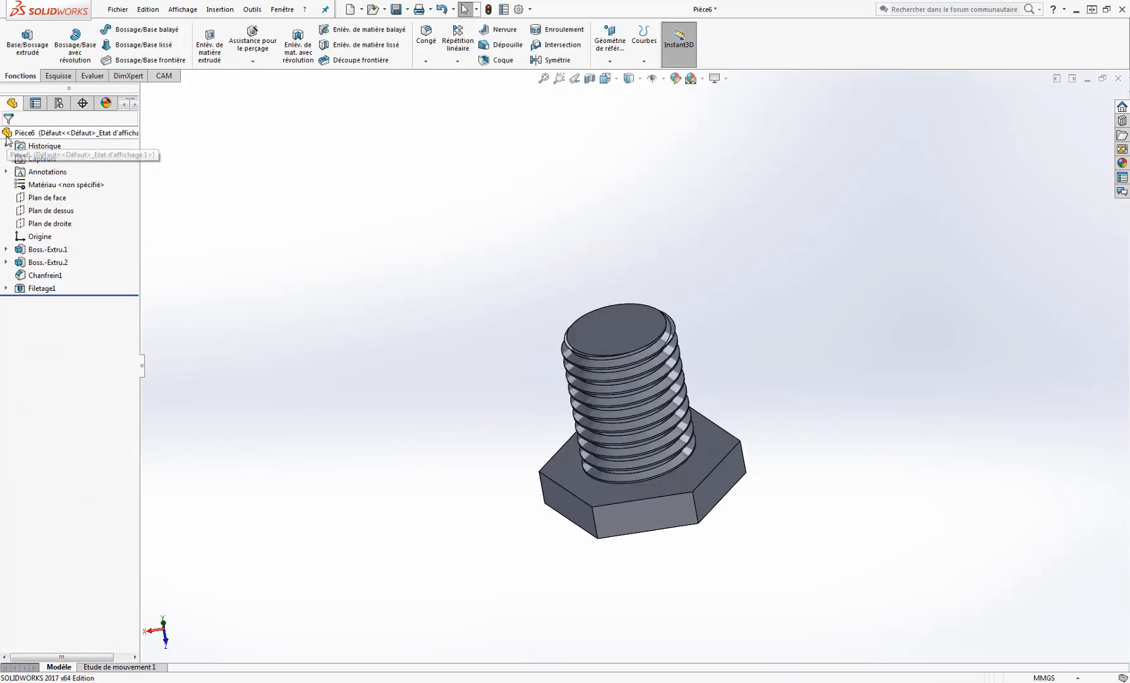
Examine the cut thread along the shank from several angles and up close.
middle_drag(671, 506, 652, 374)
scroll(635, 513, down, 4)
scroll(619, 513, up, 4)
scroll(580, 341, down, 3)
scroll(579, 338, down, 2)
middle_drag(581, 344, 731, 569)
scroll(731, 569, up, 4)
Save the part as Vis.SLDPRT over the existing file, rebuilding it first, and close the document.
click(118, 9)
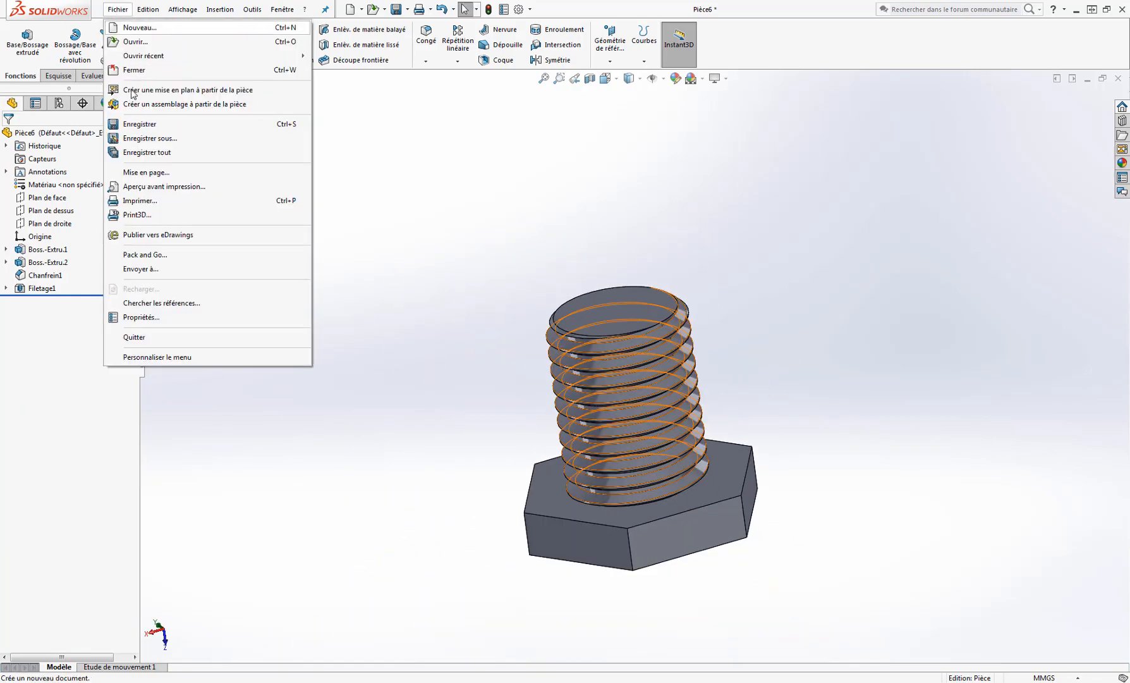
click(143, 125)
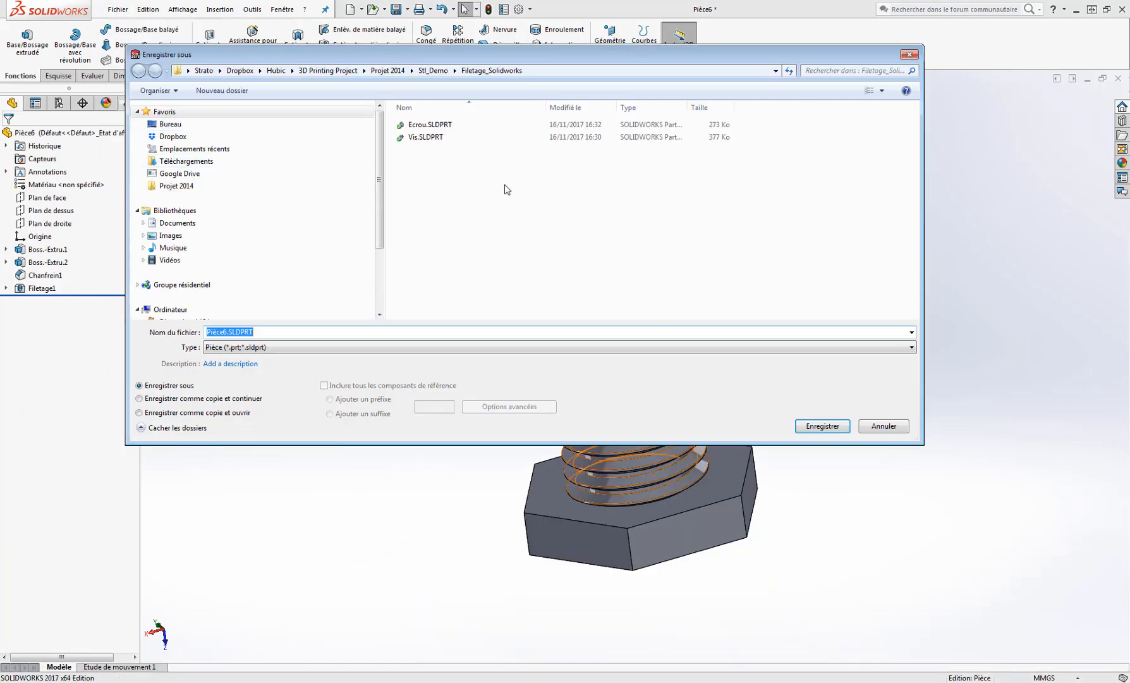
click(421, 137)
click(824, 426)
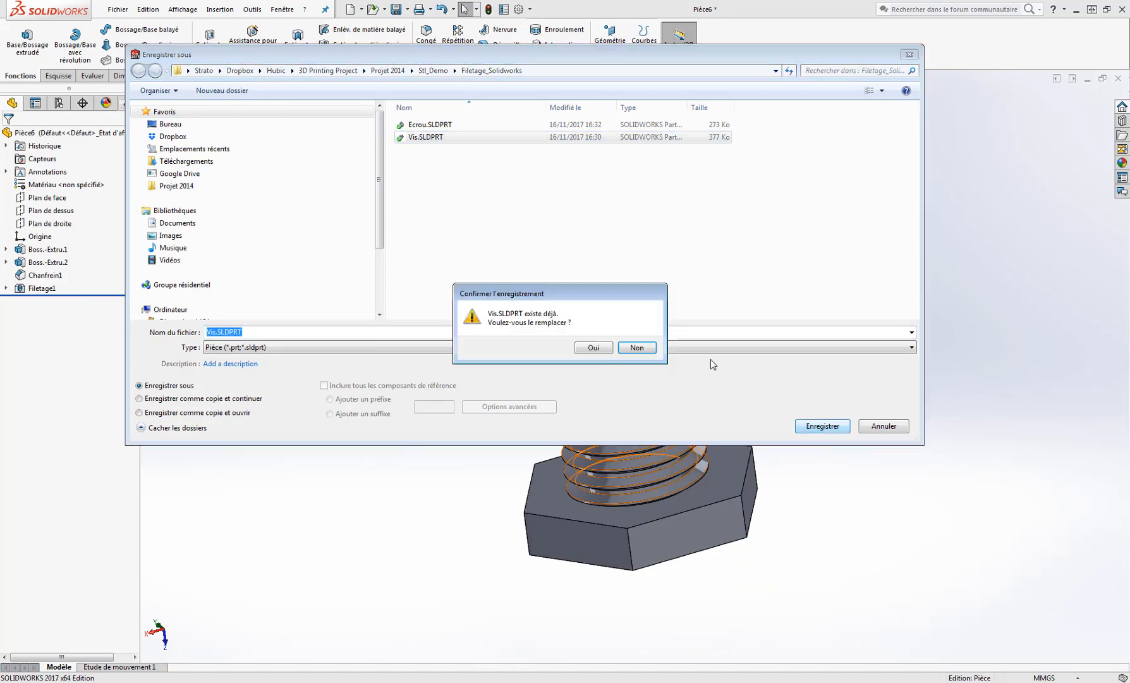
click(594, 348)
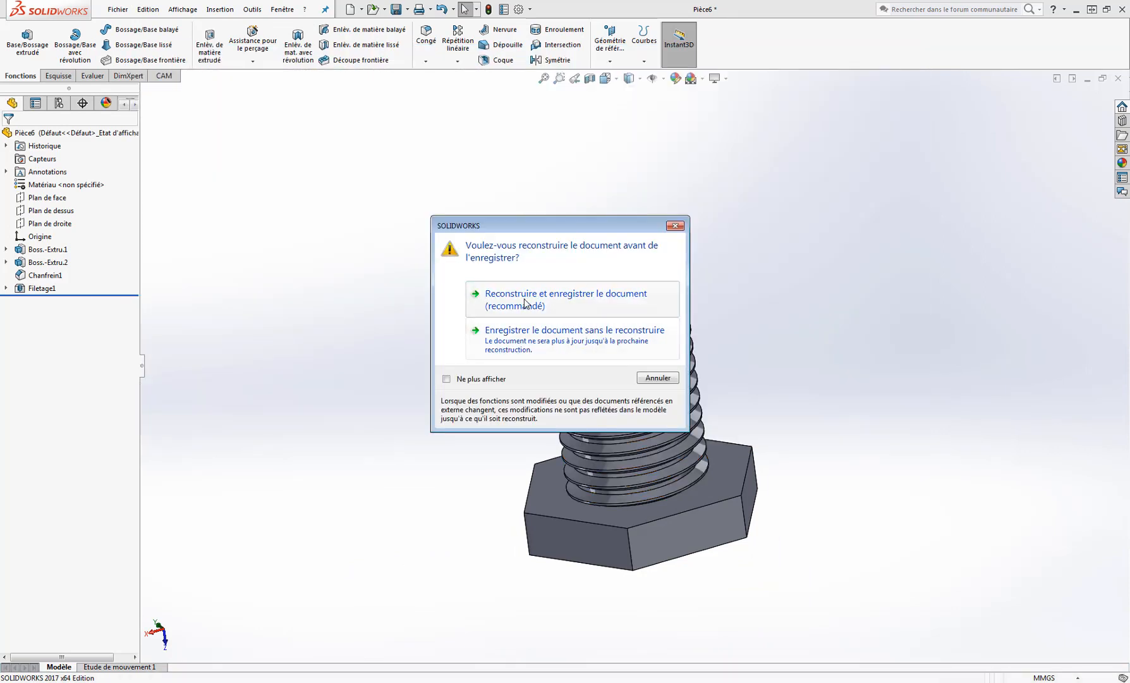
click(524, 301)
click(1119, 77)
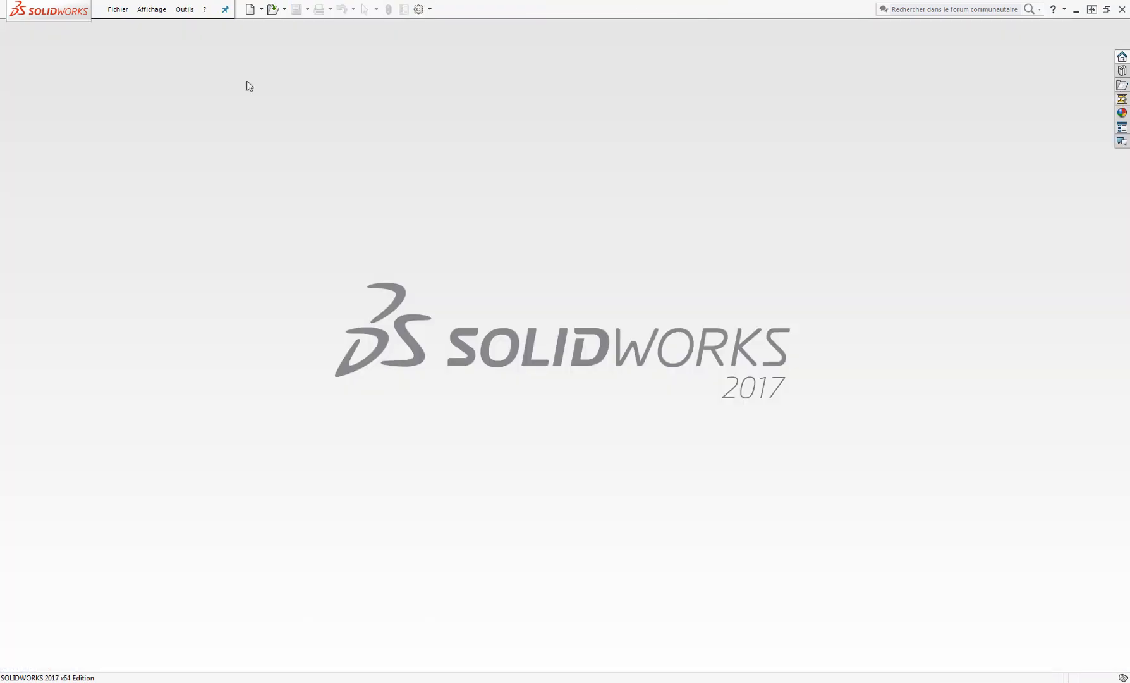
Create a new part document and open a sketch on the front plane (Plan de face).
click(118, 9)
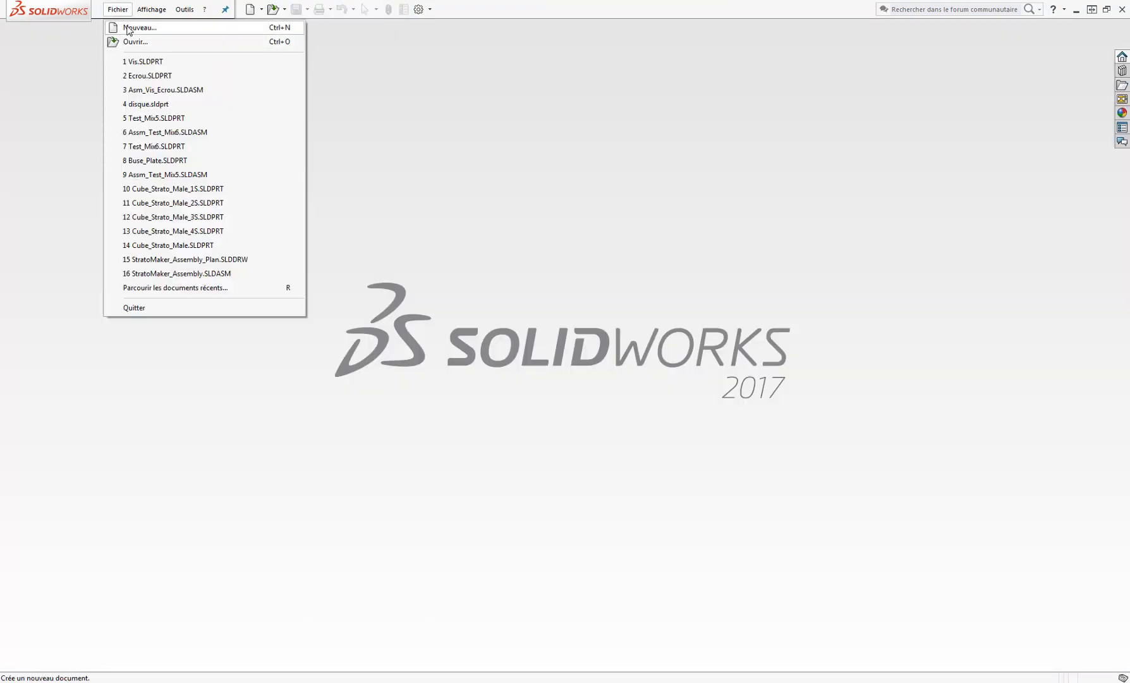
click(128, 29)
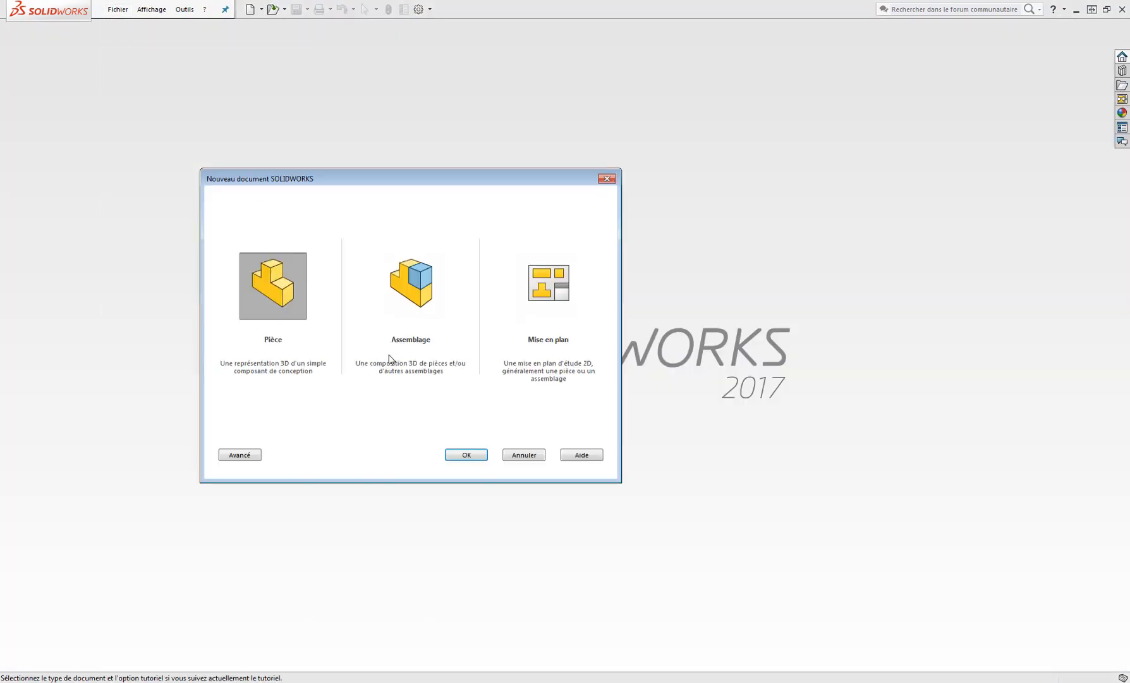
click(464, 458)
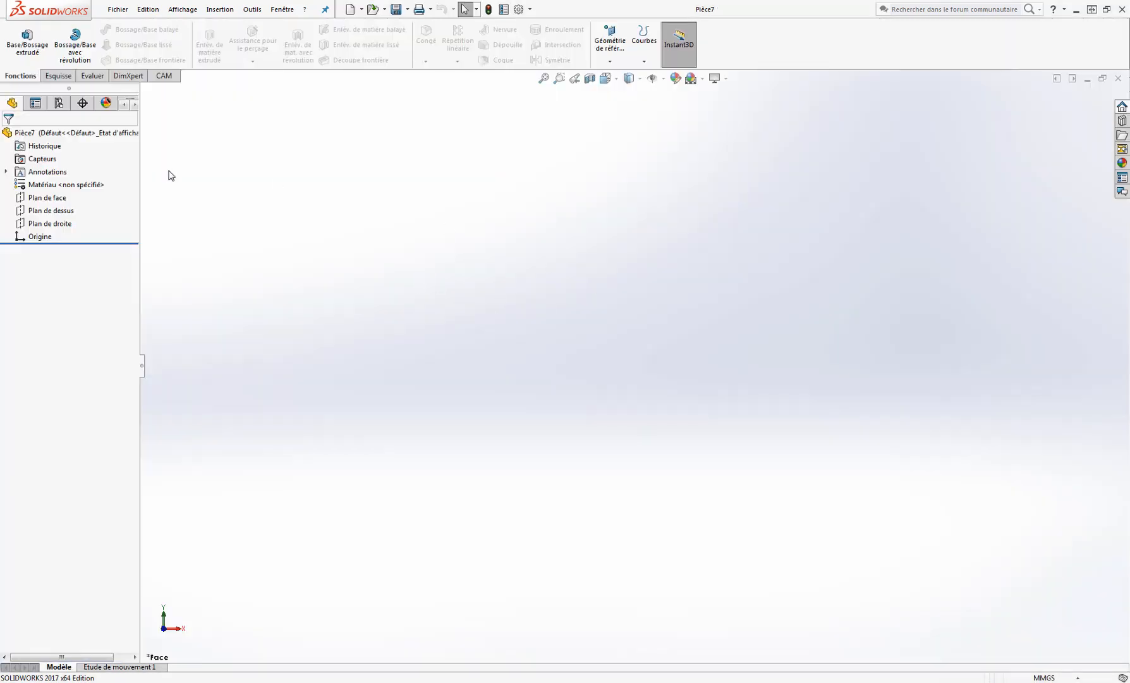
click(58, 198)
click(58, 76)
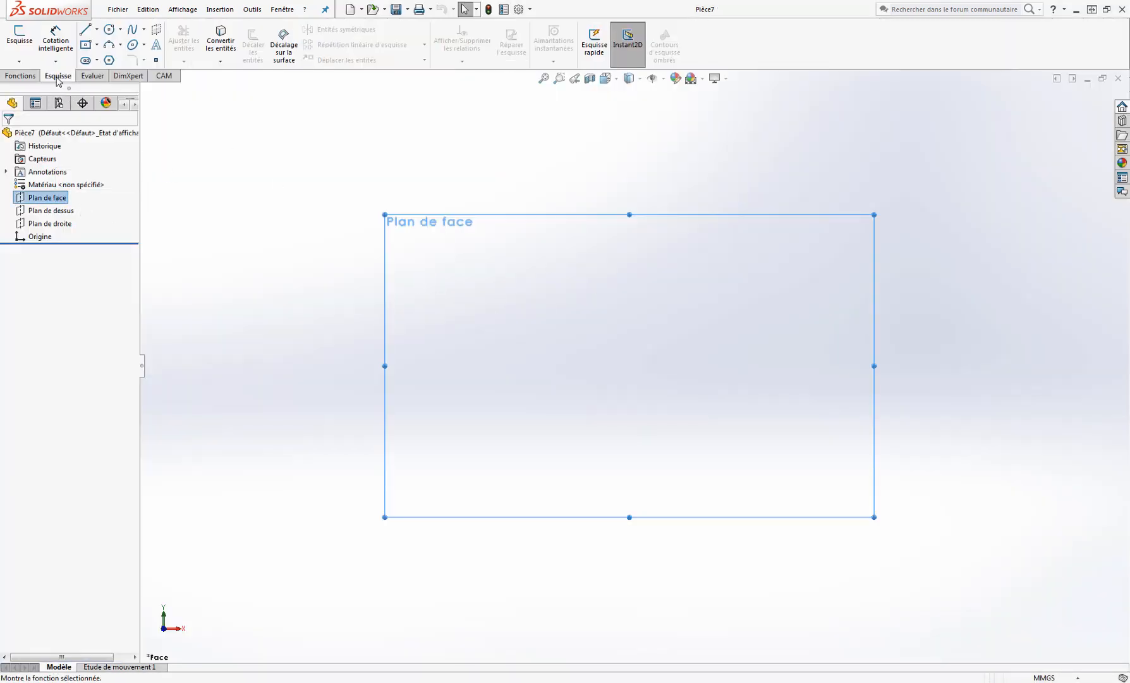
click(19, 35)
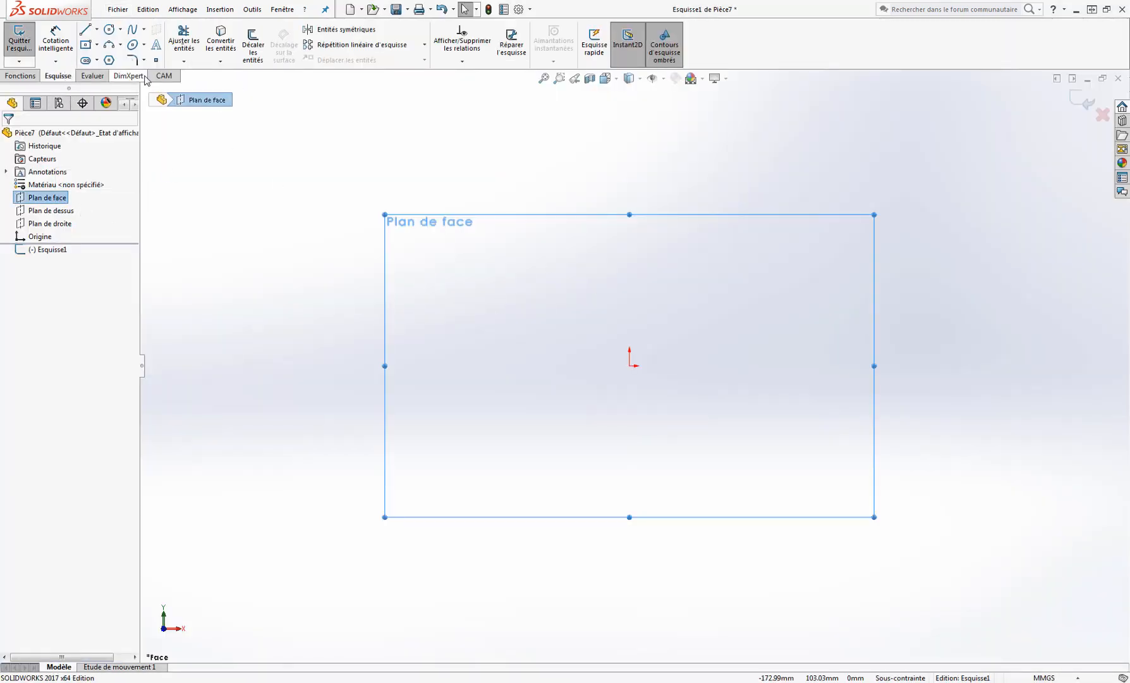
Sketch a hexagon with an inscribed circle, centred on the origin and about 40.6 mm across flats.
click(109, 60)
click(630, 365)
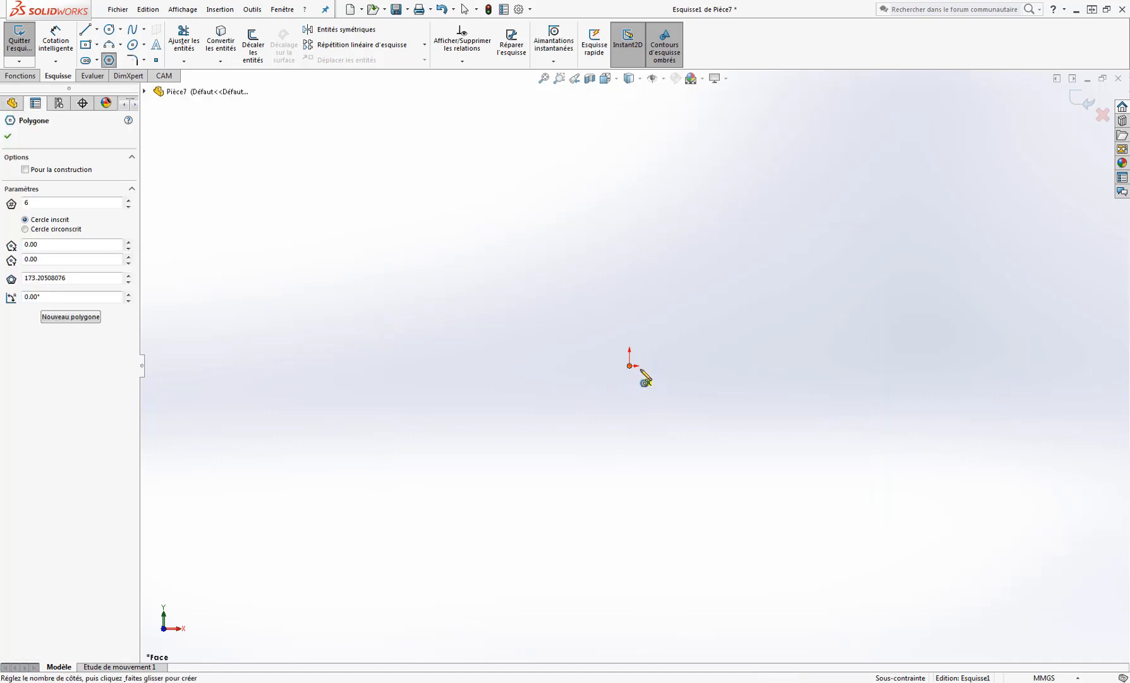
click(694, 367)
Dimension the distance between two opposite sides of the hexagon and set it to 24 mm.
right_click(739, 187)
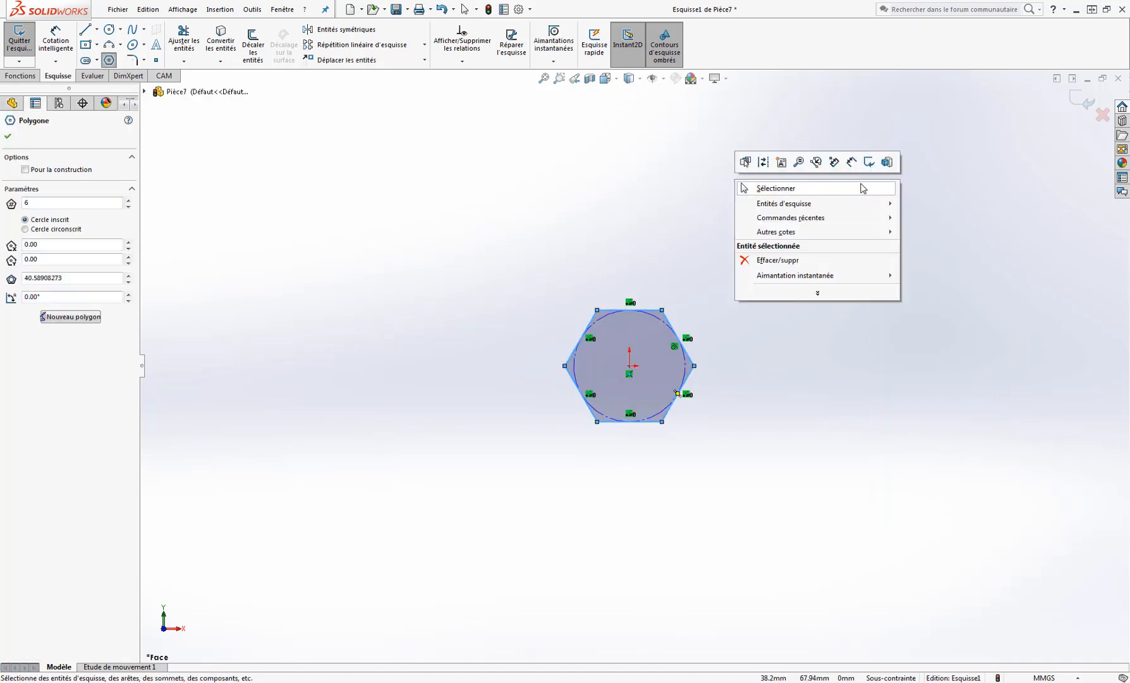
click(868, 162)
click(680, 337)
click(581, 393)
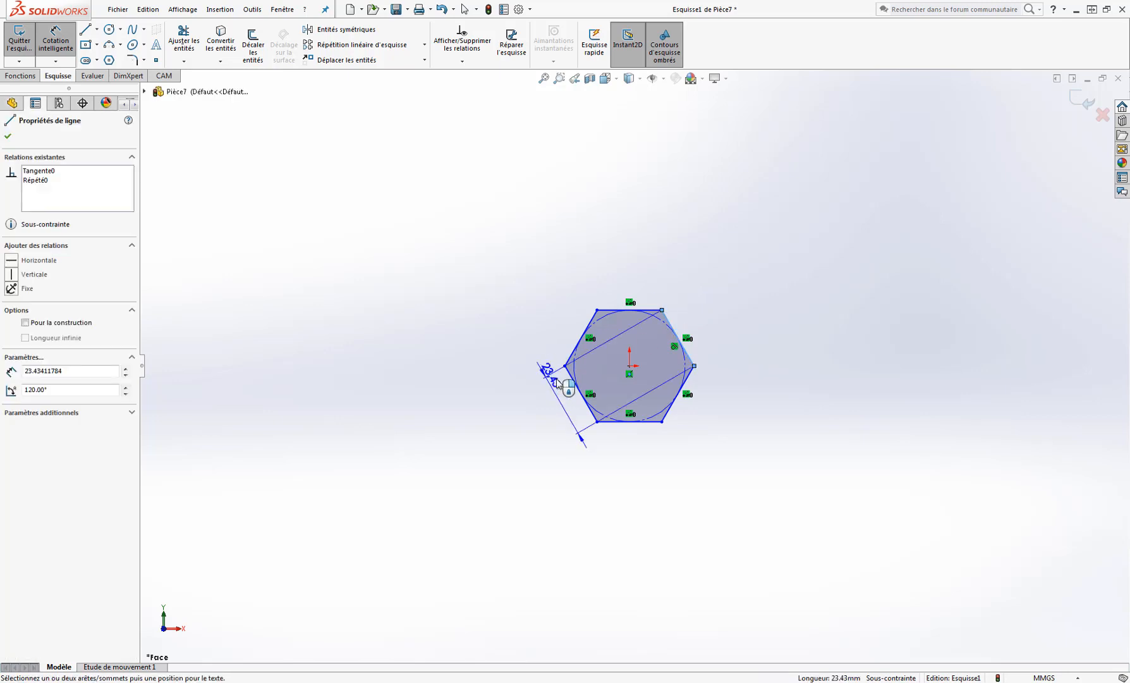
click(543, 269)
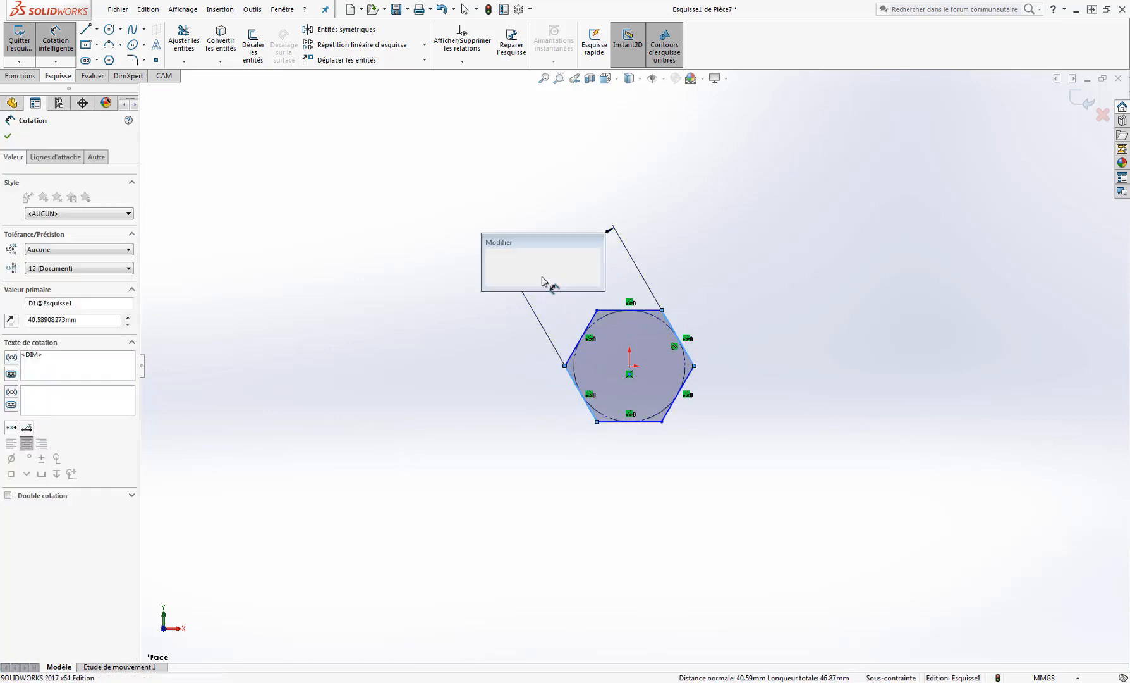
text(24)
key(Return)
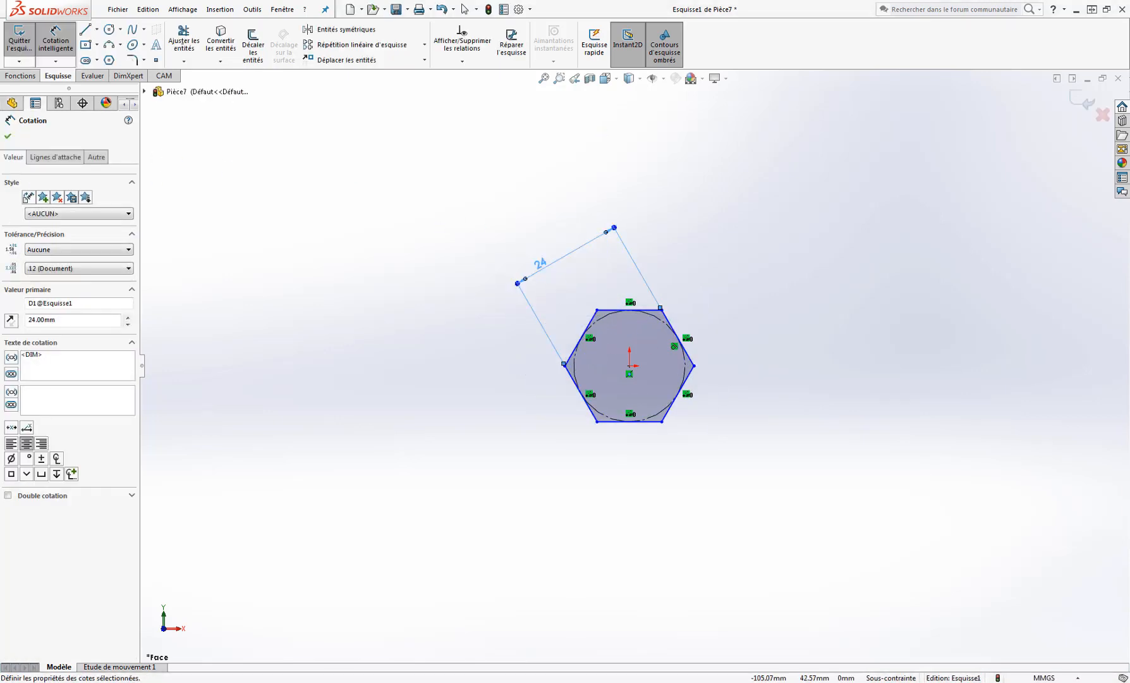
click(8, 137)
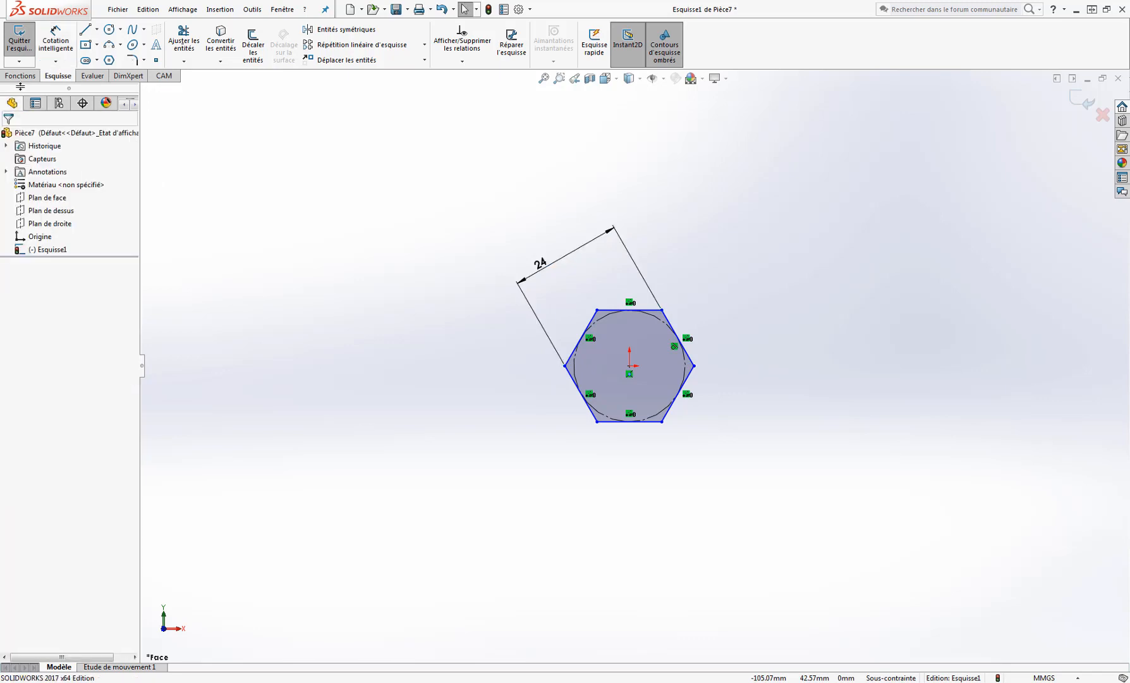
Extrude the hexagon as a 10 mm blind boss.
click(20, 76)
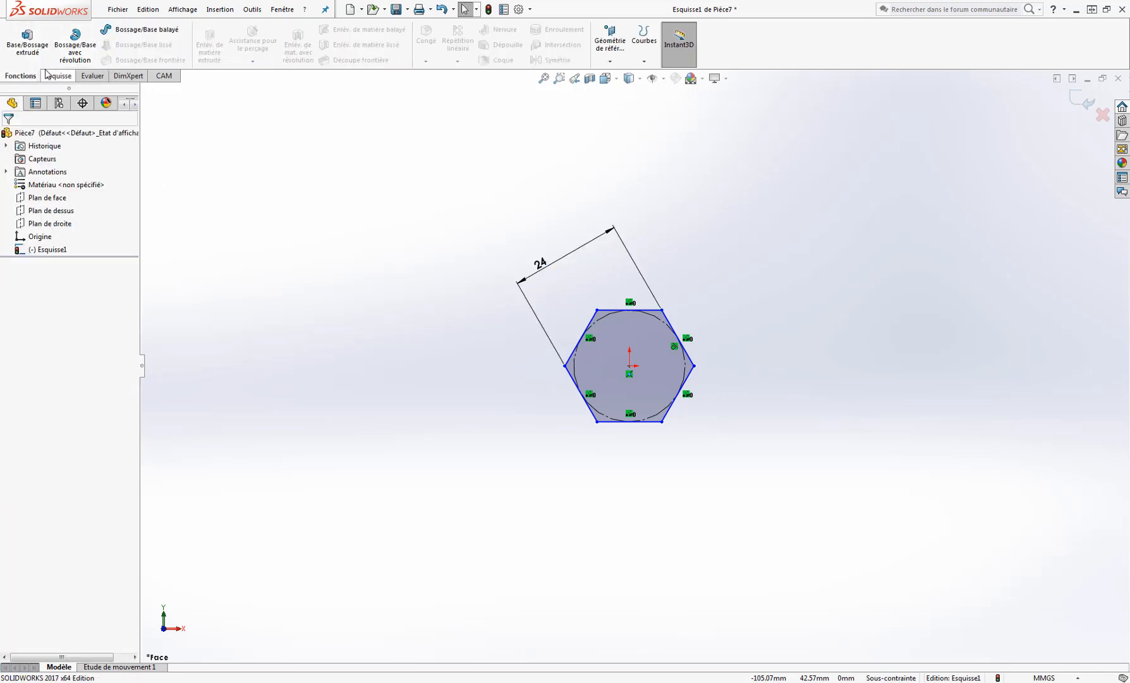
click(28, 39)
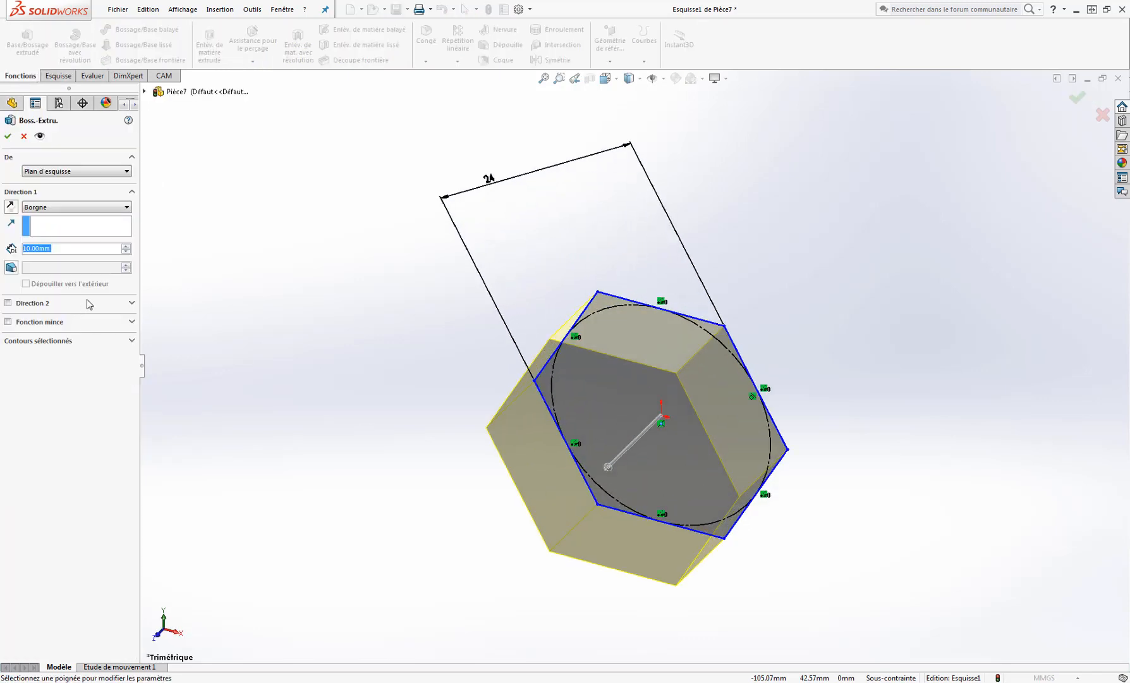
key(Return)
Open a sketch on the prism's hexagonal face and draw a circle of about 6.5 mm radius centred on the origin.
middle_drag(646, 365, 404, 327)
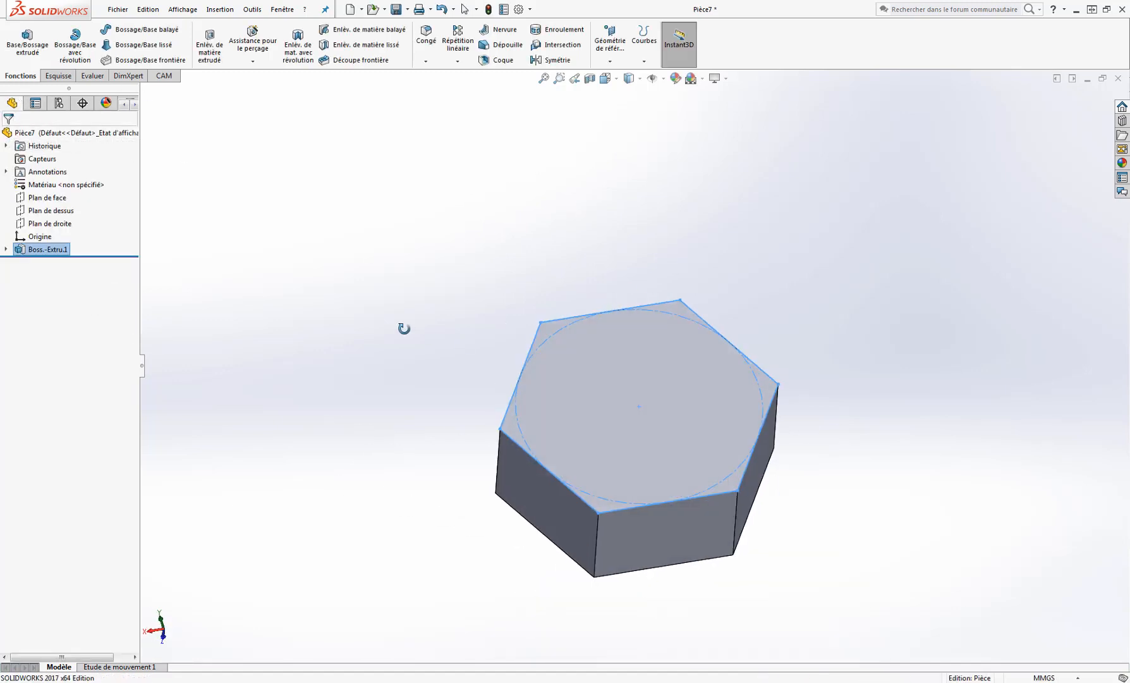
click(705, 358)
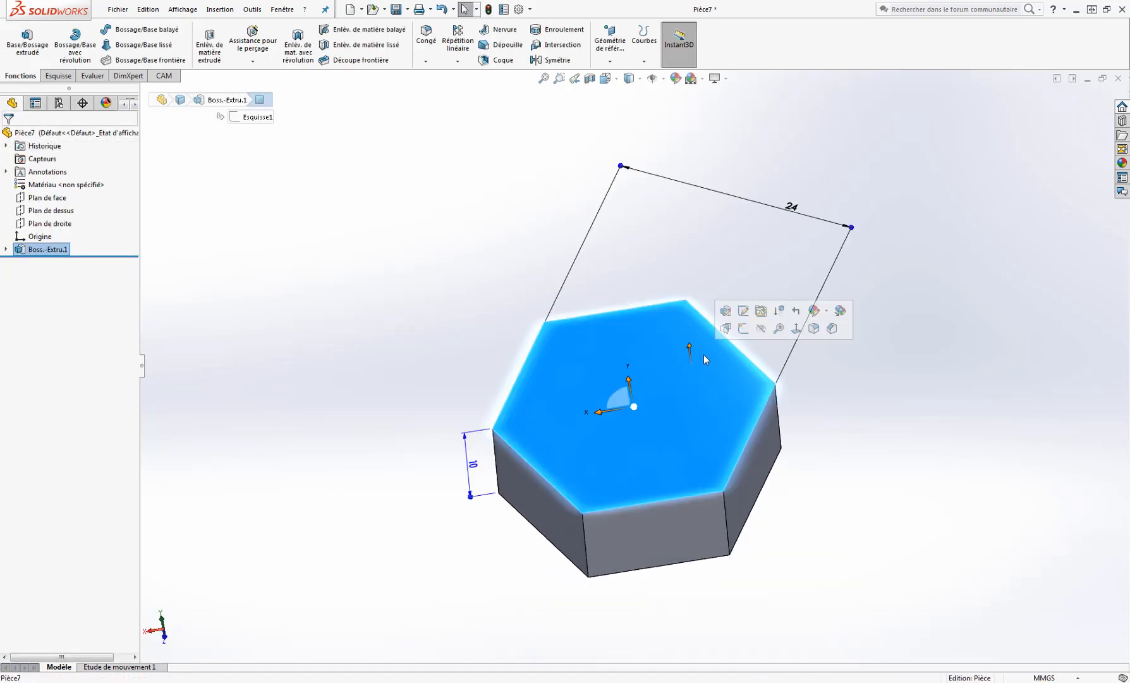
click(58, 75)
click(19, 38)
click(109, 30)
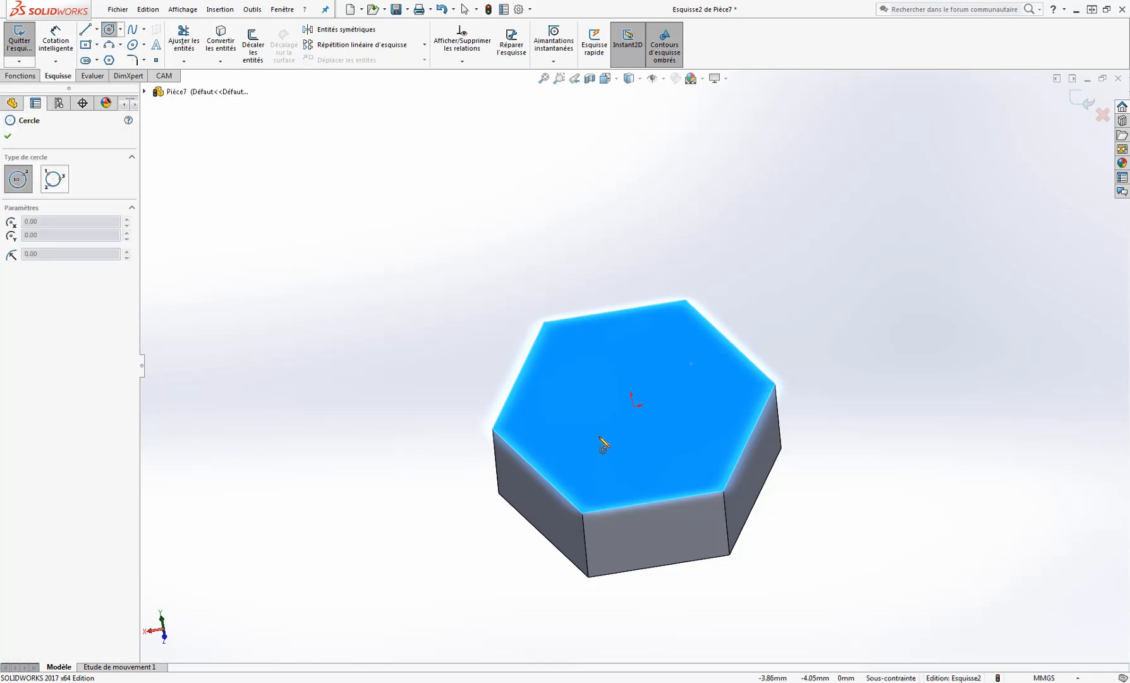
click(634, 406)
click(686, 442)
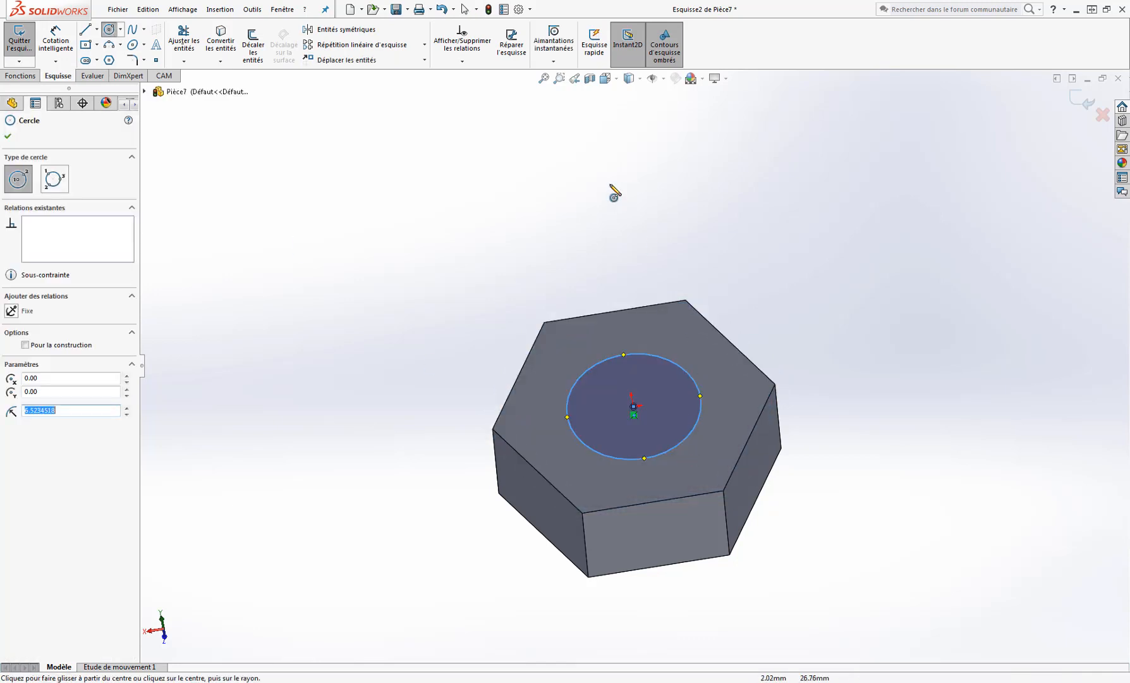
Dimension the circle's diameter on the hexagonal face and set it to 16.2 mm.
right_click(613, 188)
click(727, 167)
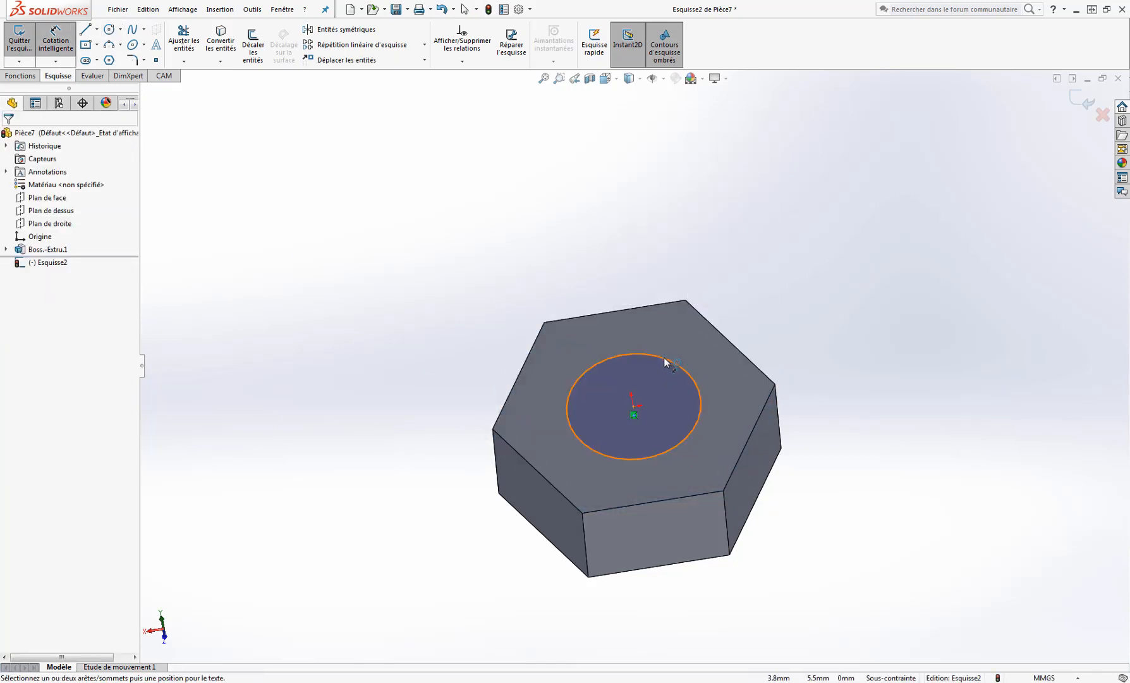
click(676, 354)
click(777, 234)
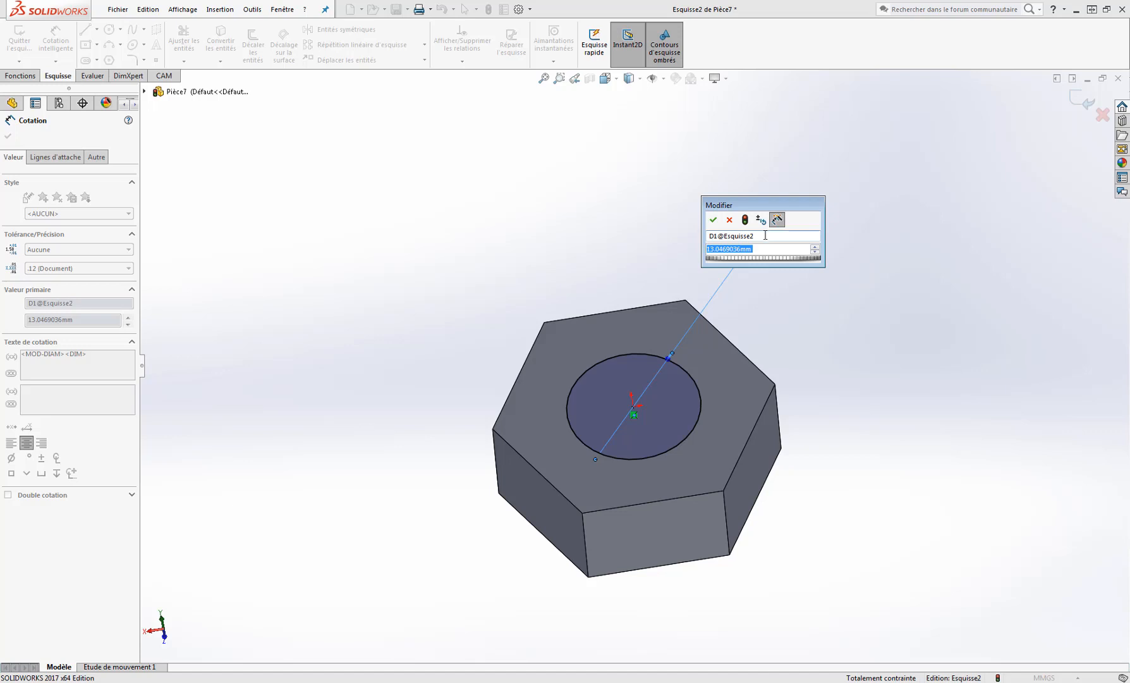
text(16.2)
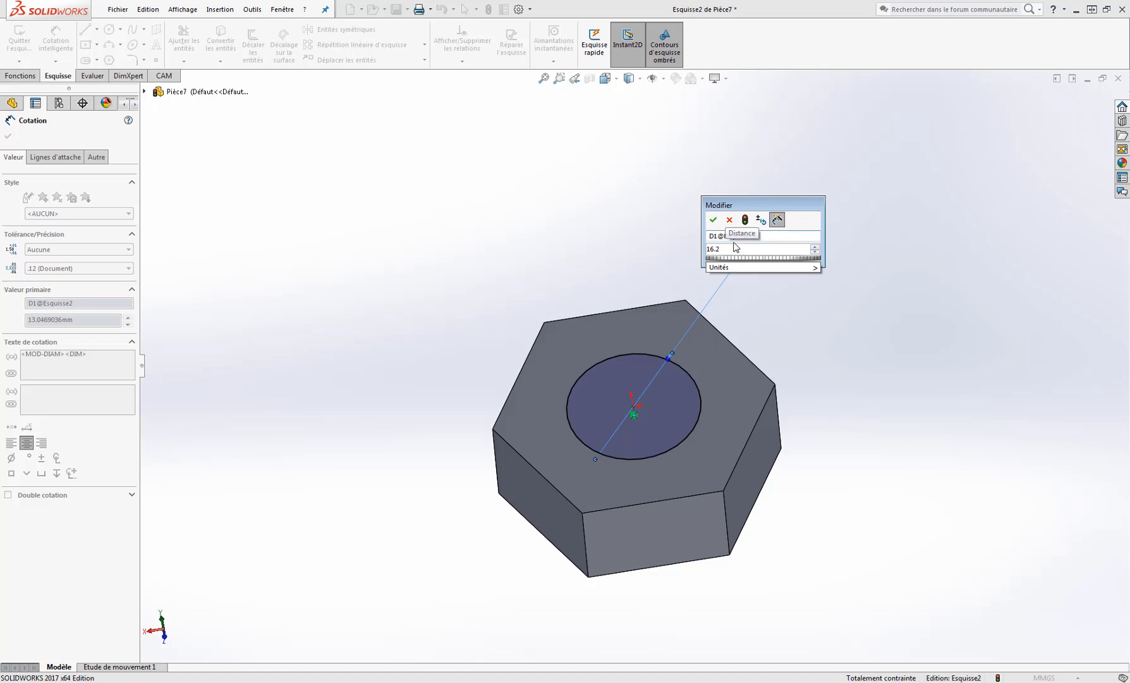
click(713, 221)
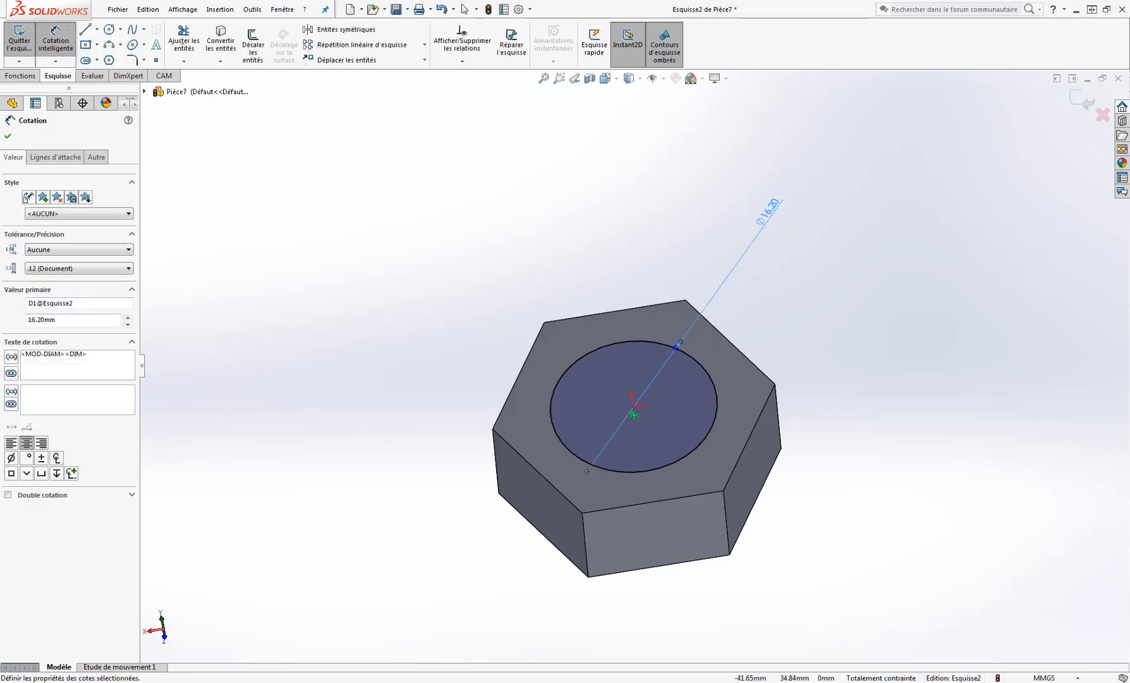
click(8, 138)
Cut-extrude the circle 10 mm blind through the hexagonal prism.
click(20, 76)
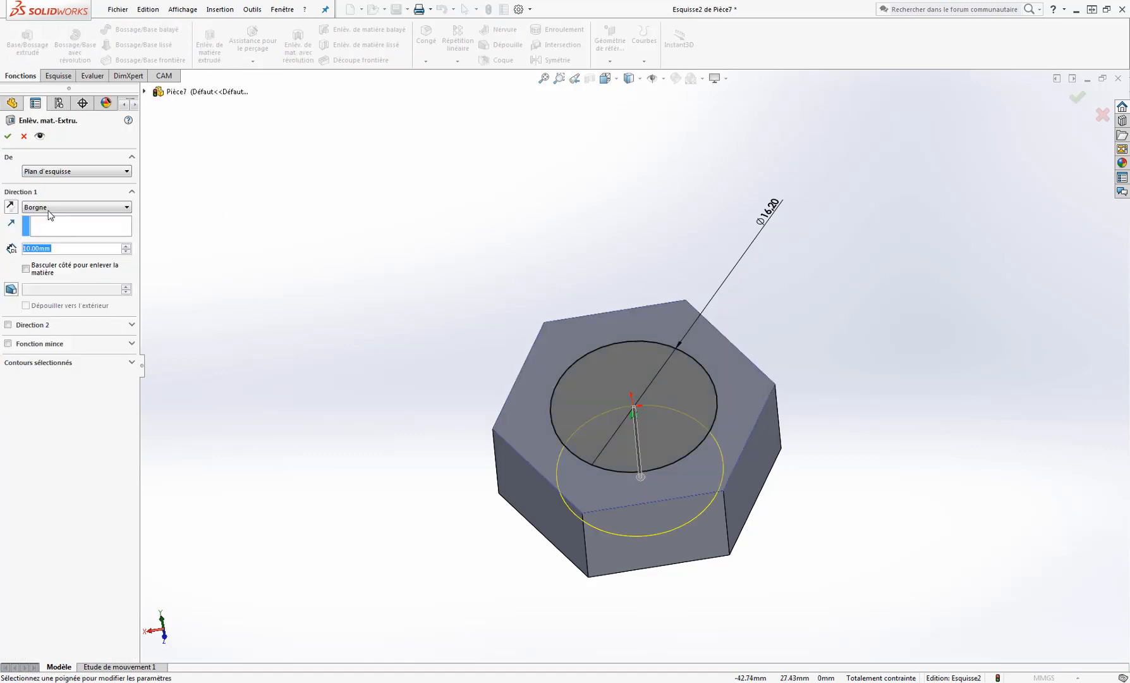
click(9, 137)
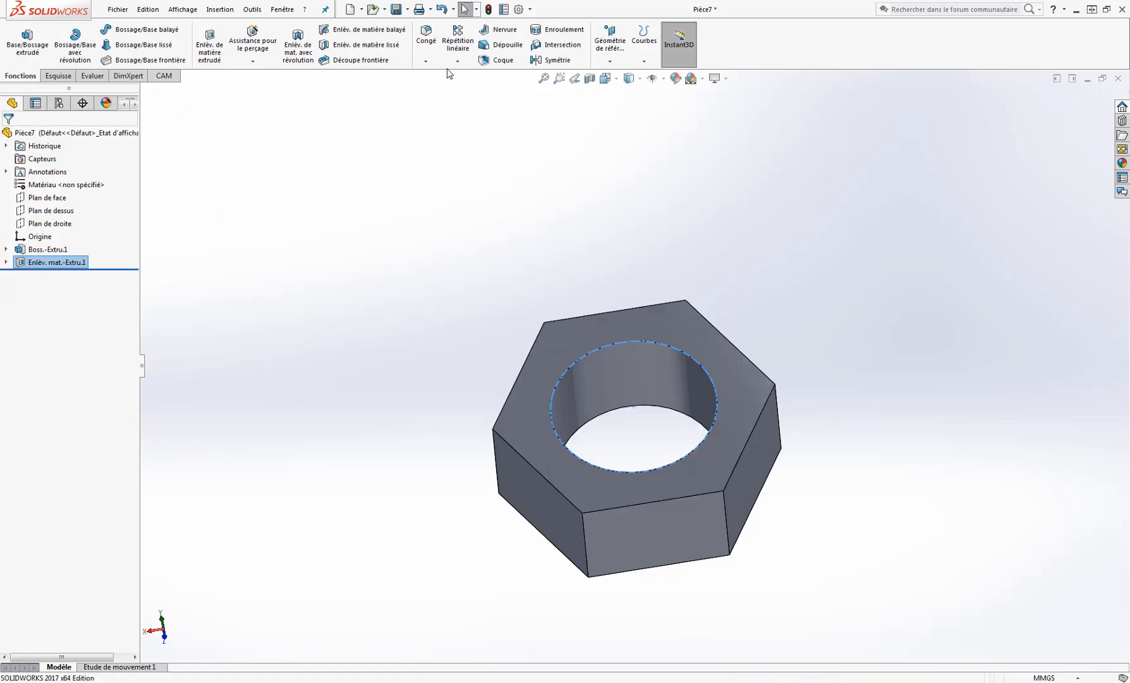
Chamfer both circular edges of the hole at 1 mm and 45 degrees.
click(425, 61)
click(444, 89)
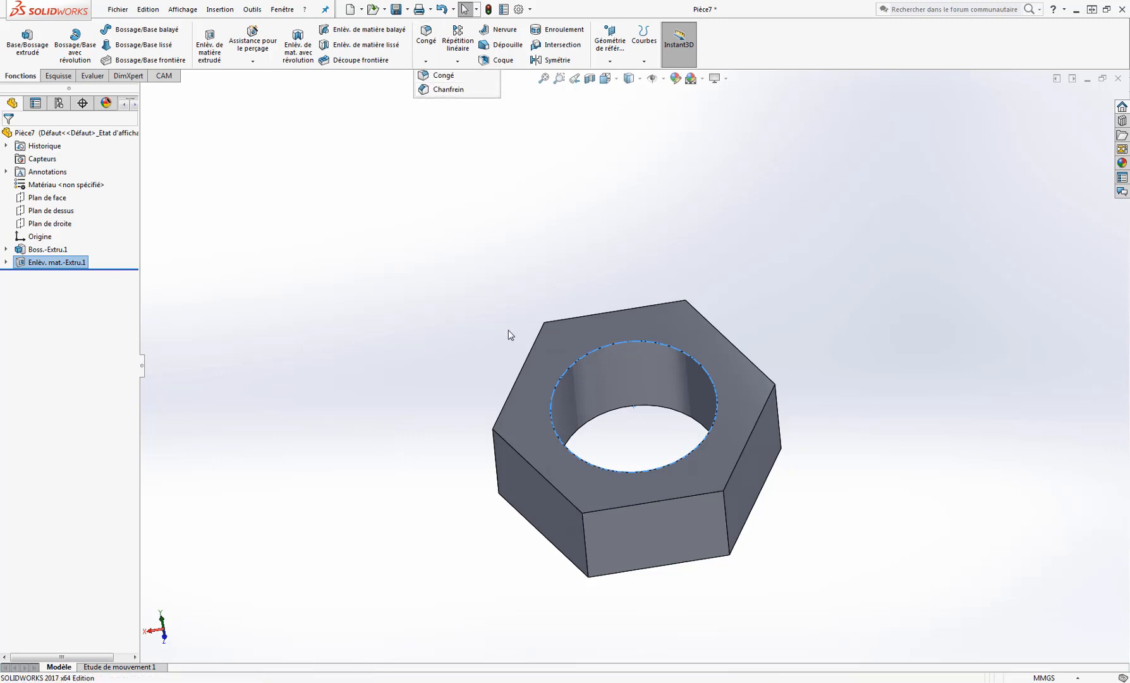
click(625, 342)
middle_drag(625, 343, 581, 411)
click(575, 433)
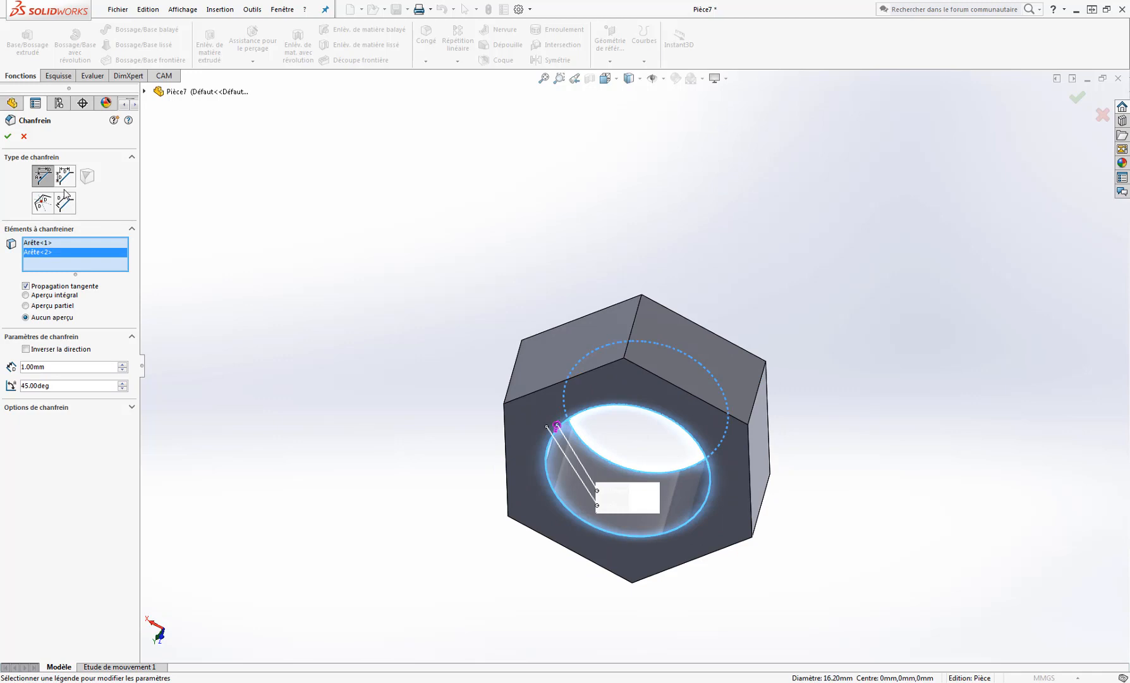
click(7, 136)
Start a Thread (Filetage) feature and set its type to Metric Tap.
middle_drag(554, 275, 383, 440)
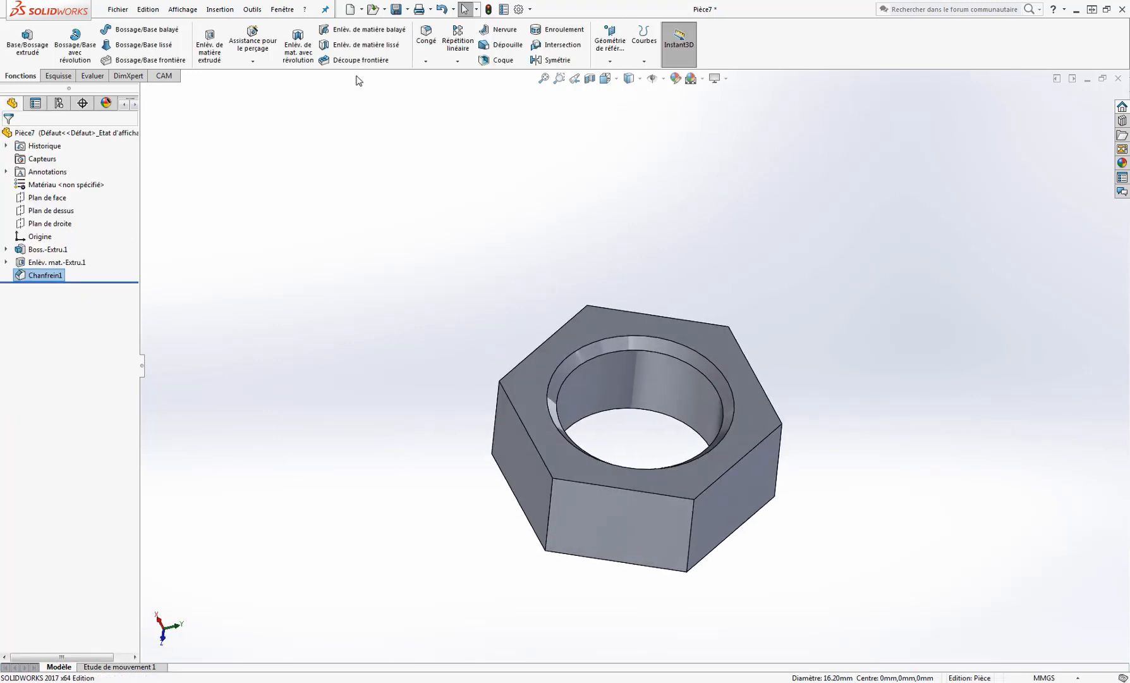
click(220, 10)
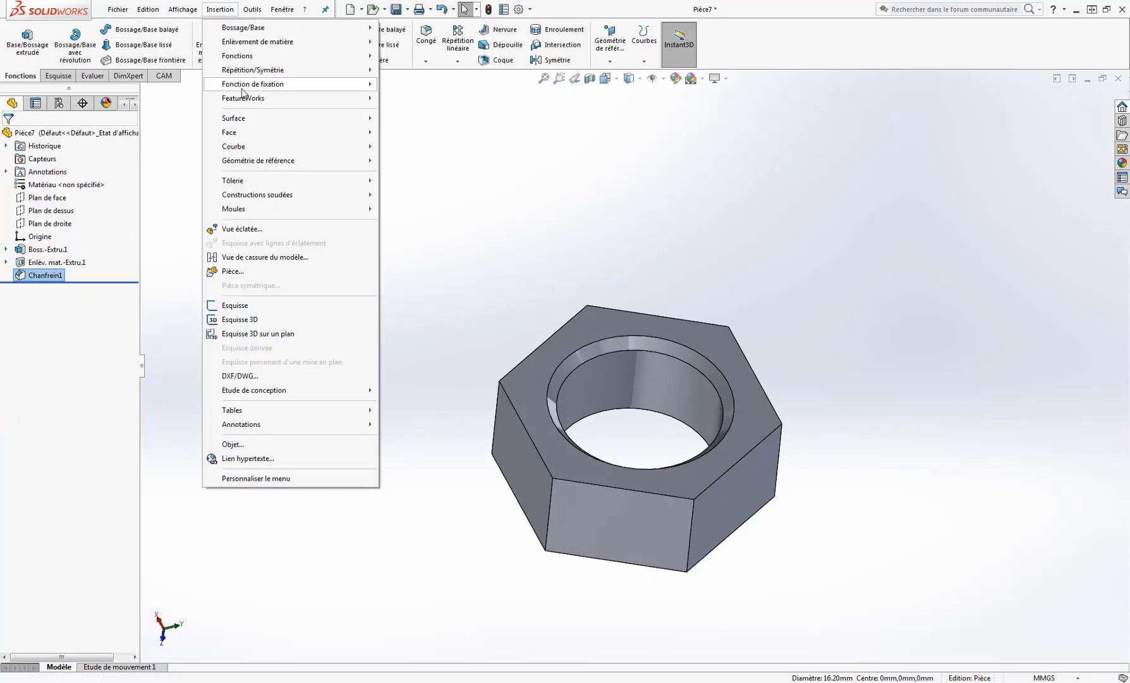
mouse_move(243, 87)
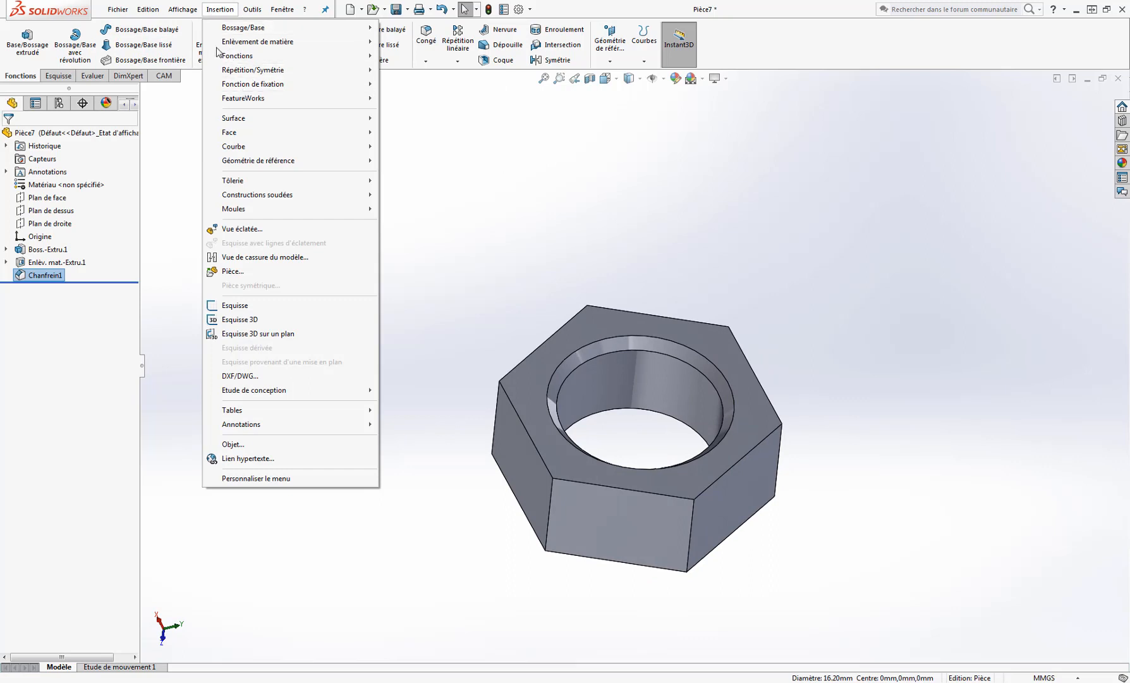
mouse_move(222, 57)
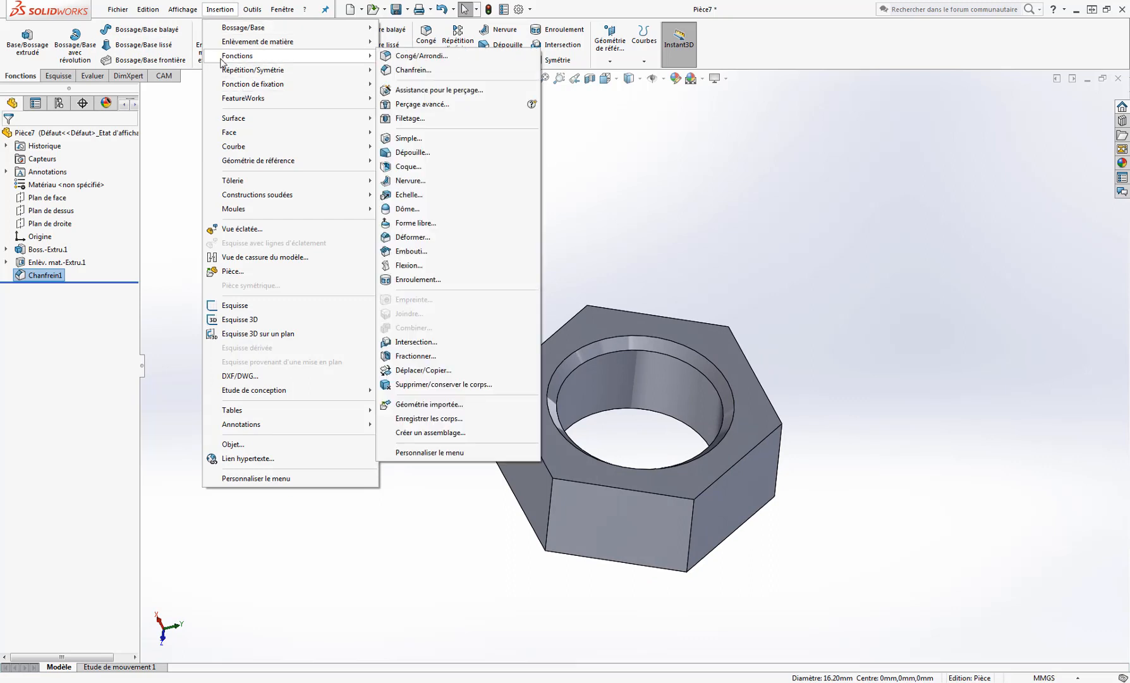
click(408, 118)
click(635, 362)
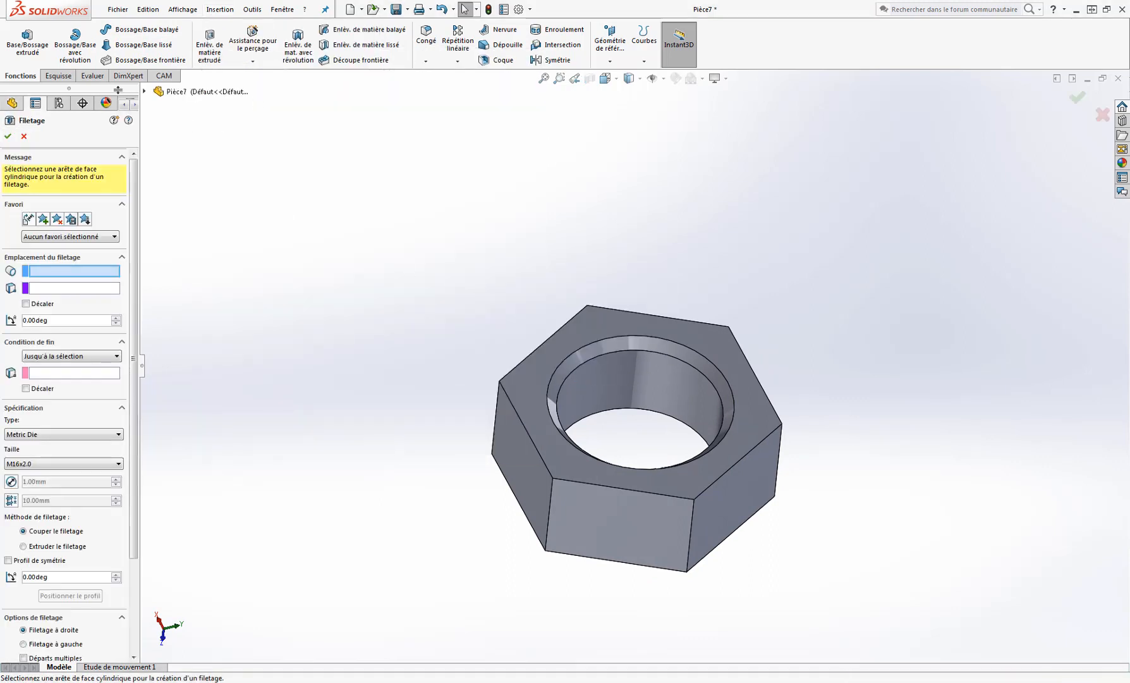
click(55, 435)
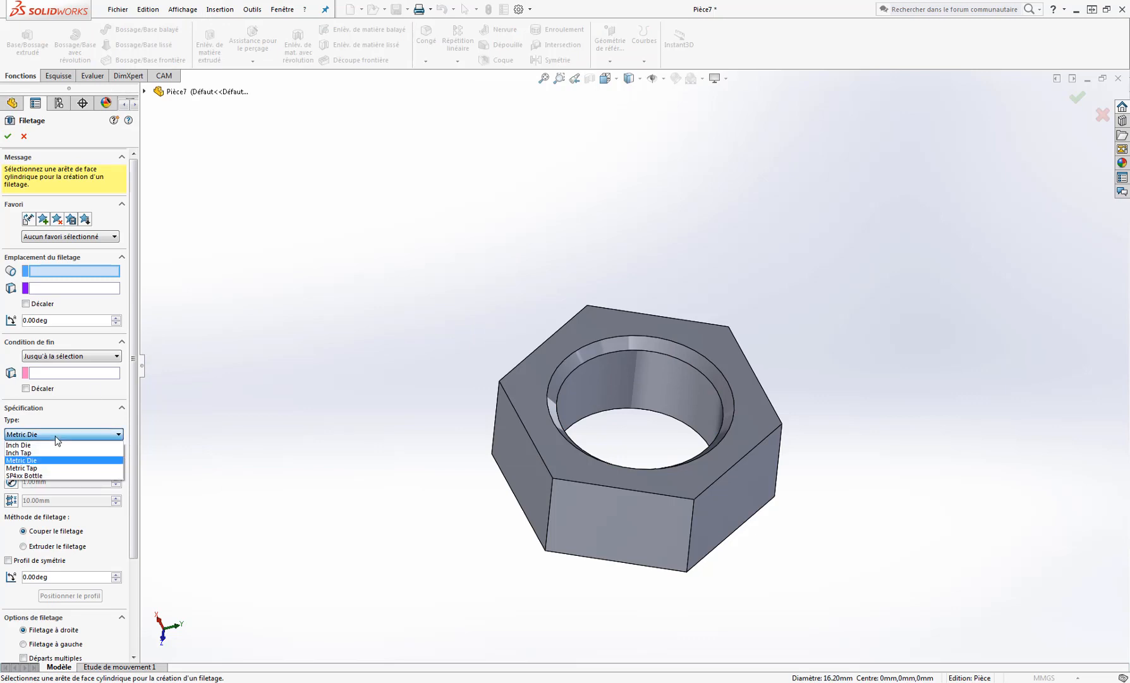
click(47, 469)
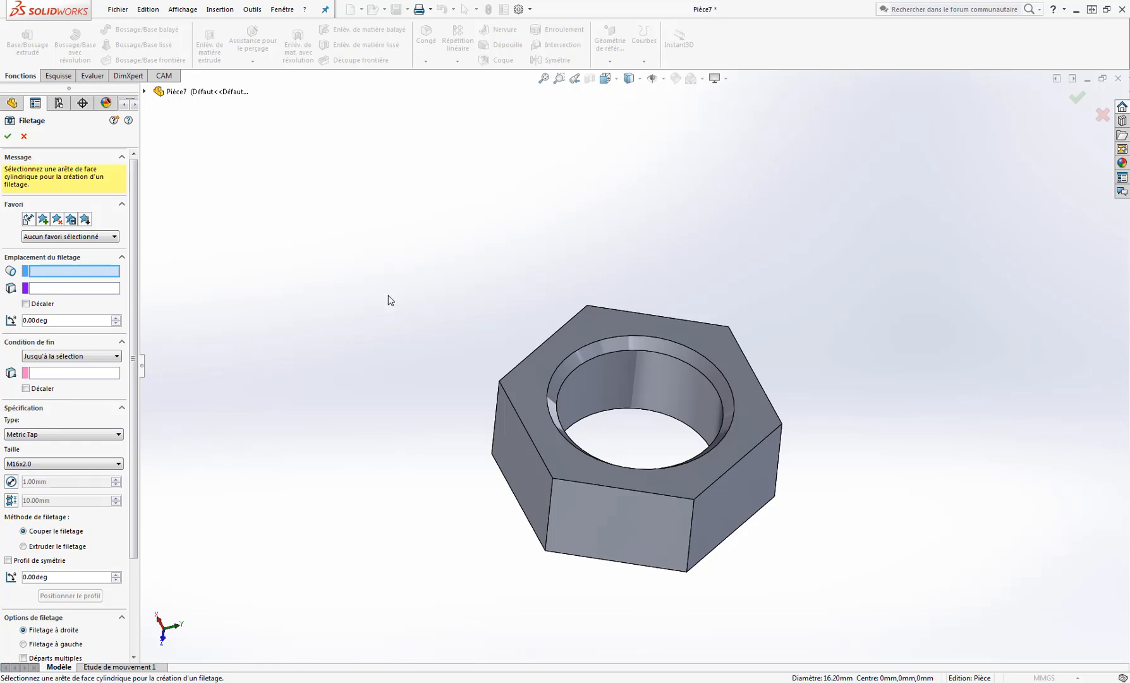
Start the thread at the inner edge of one hole chamfer and end it at the nut's opposite hexagonal face.
click(599, 356)
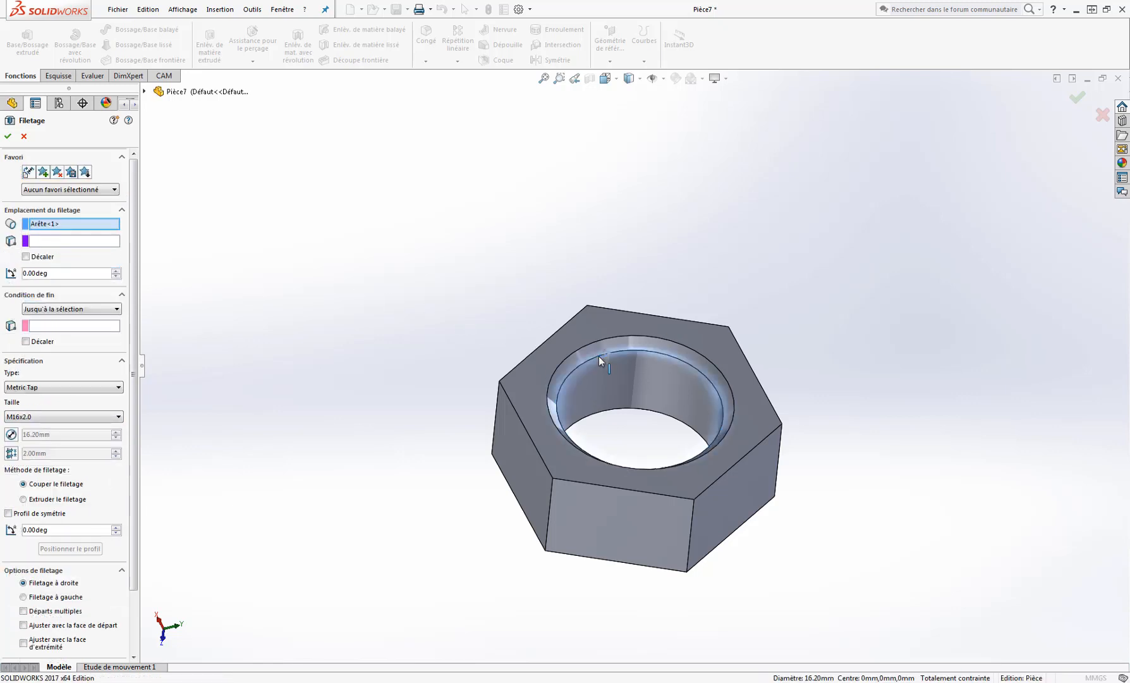
middle_drag(643, 444, 664, 247)
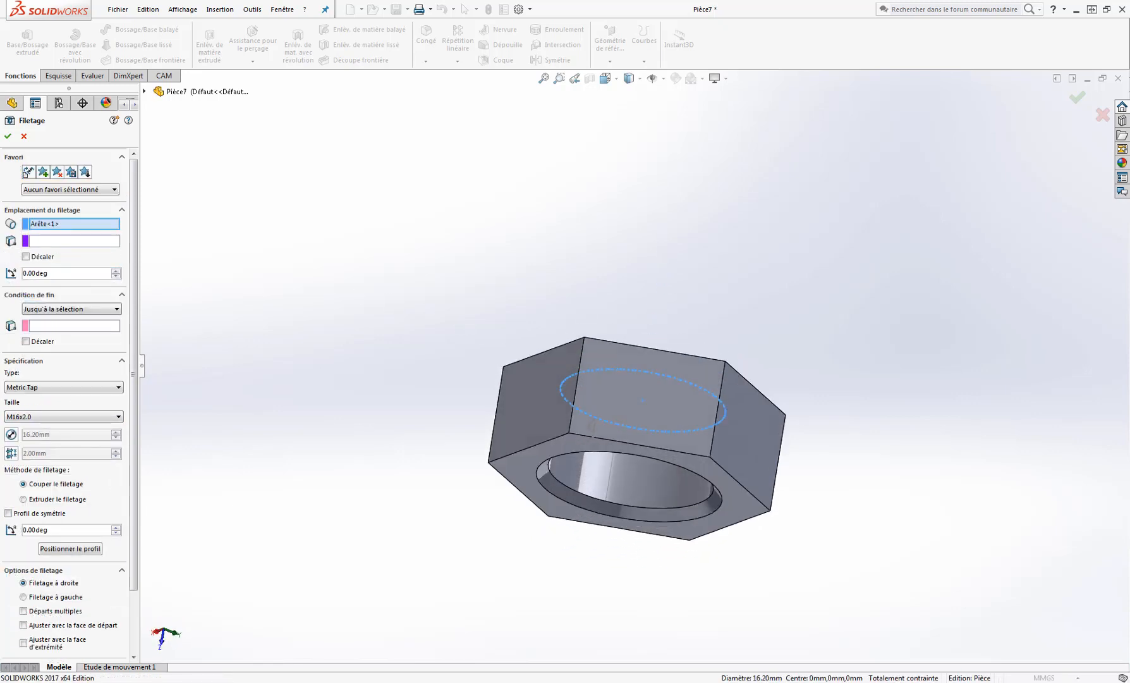
click(45, 327)
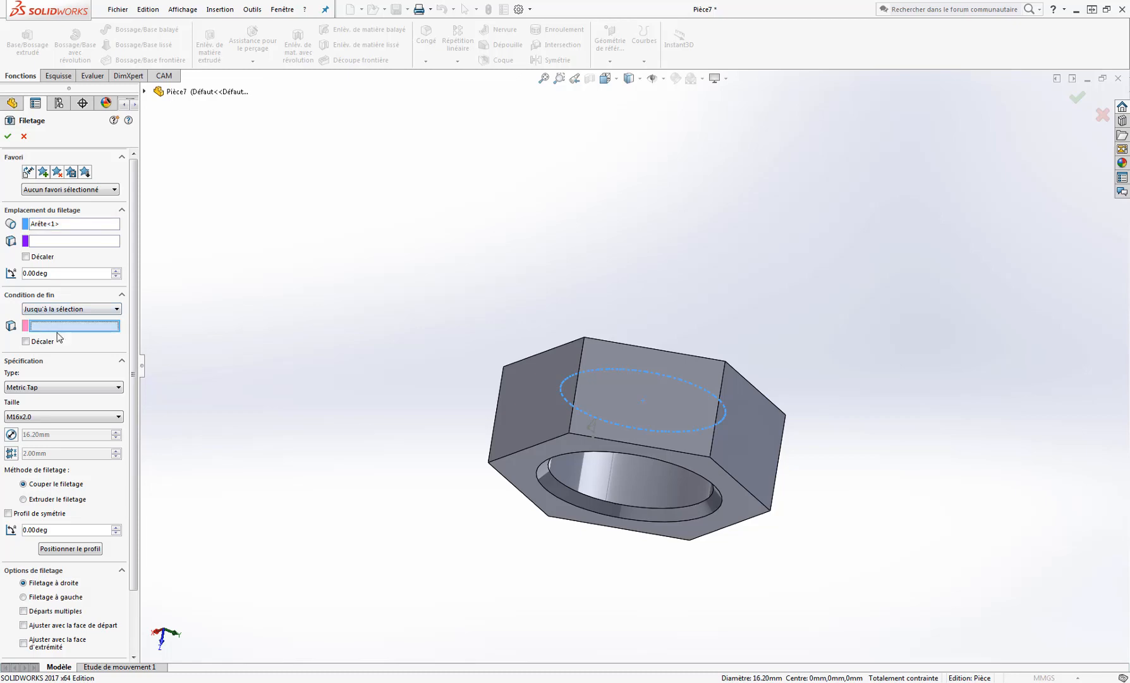
click(528, 456)
middle_drag(529, 456, 467, 497)
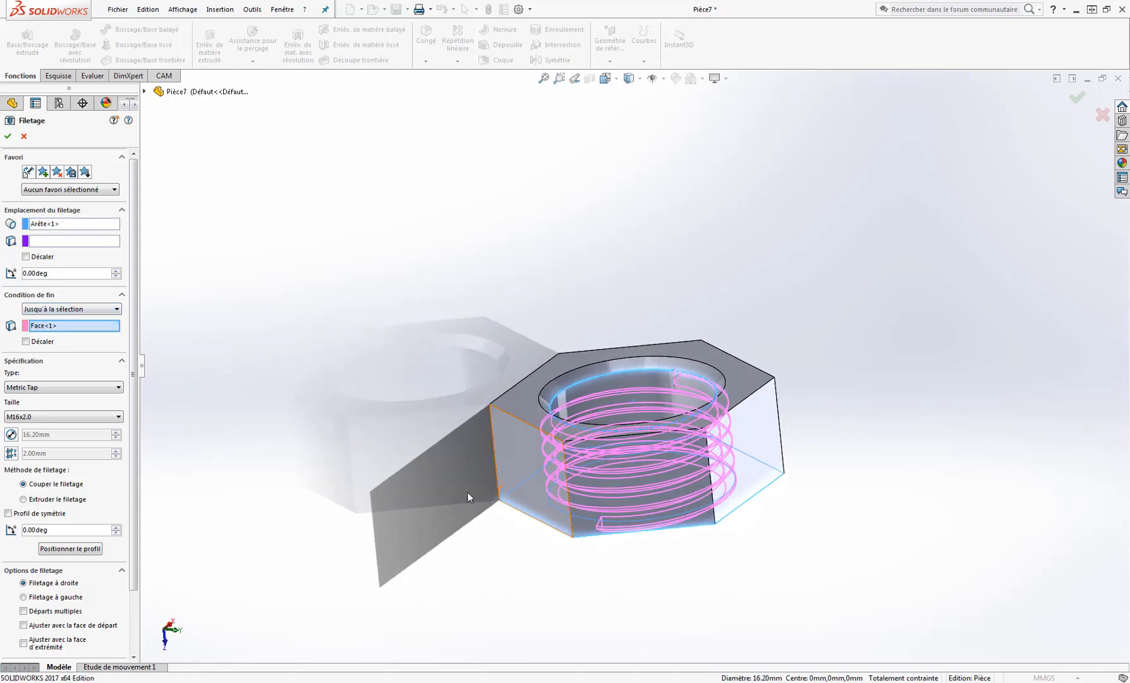
Offset the thread's start by 11 mm in the reversed direction and create the M16x2.0 cut thread.
click(26, 257)
click(11, 273)
middle_drag(671, 443, 641, 367)
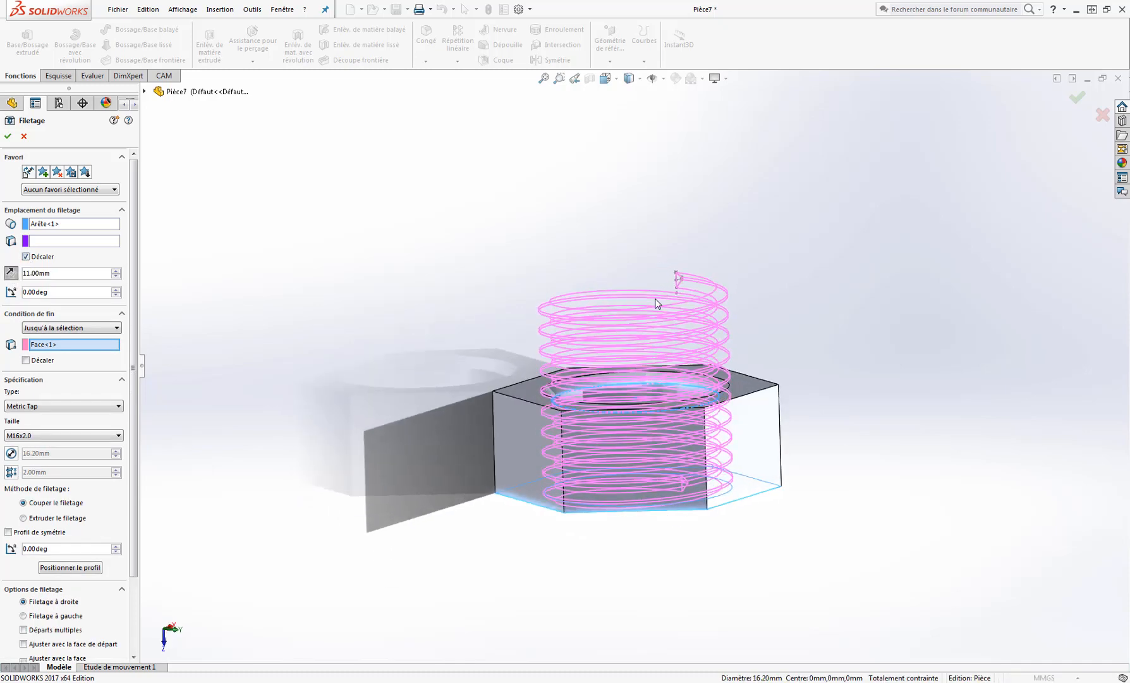
middle_drag(658, 304, 666, 539)
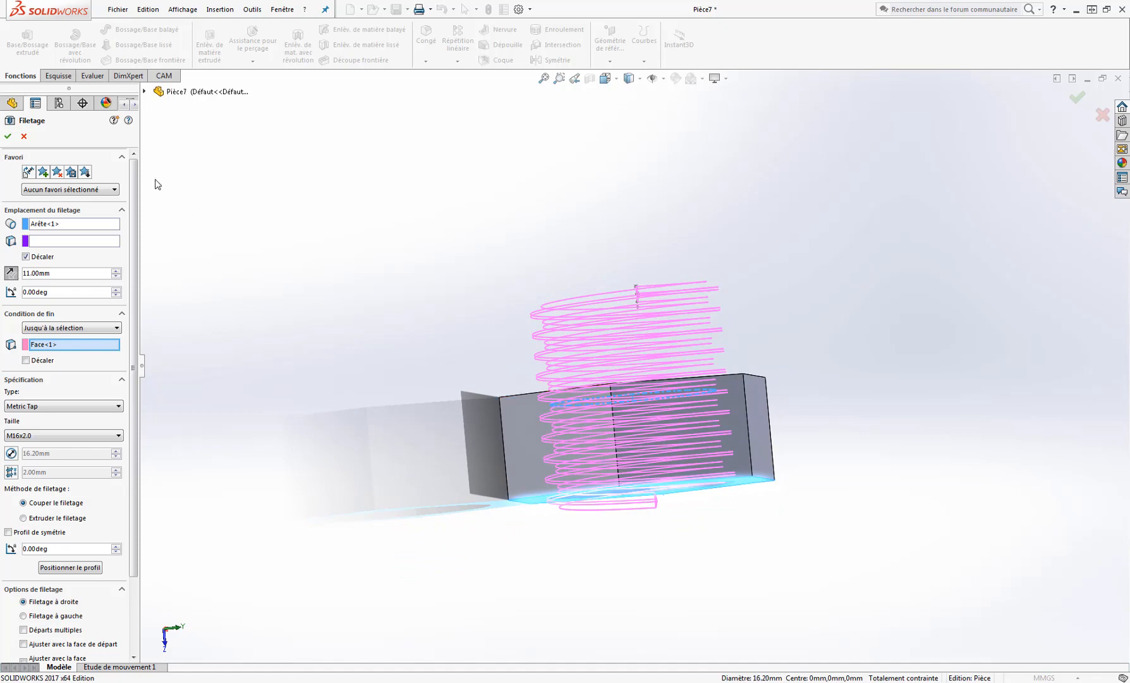
click(8, 137)
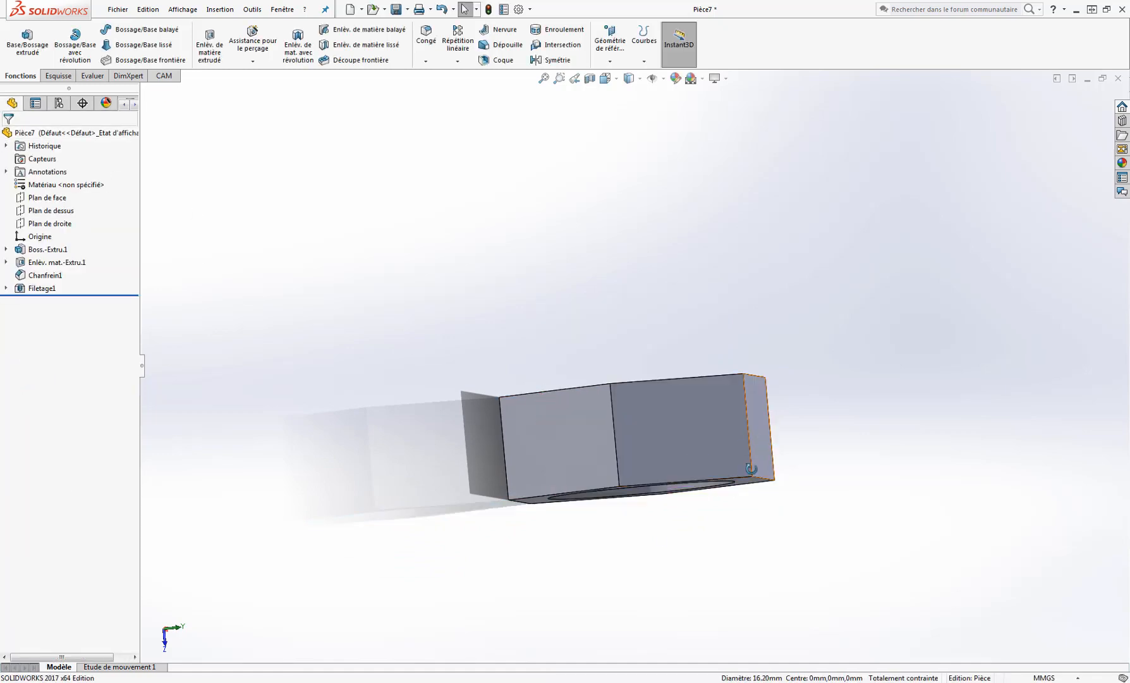
middle_drag(721, 556, 712, 602)
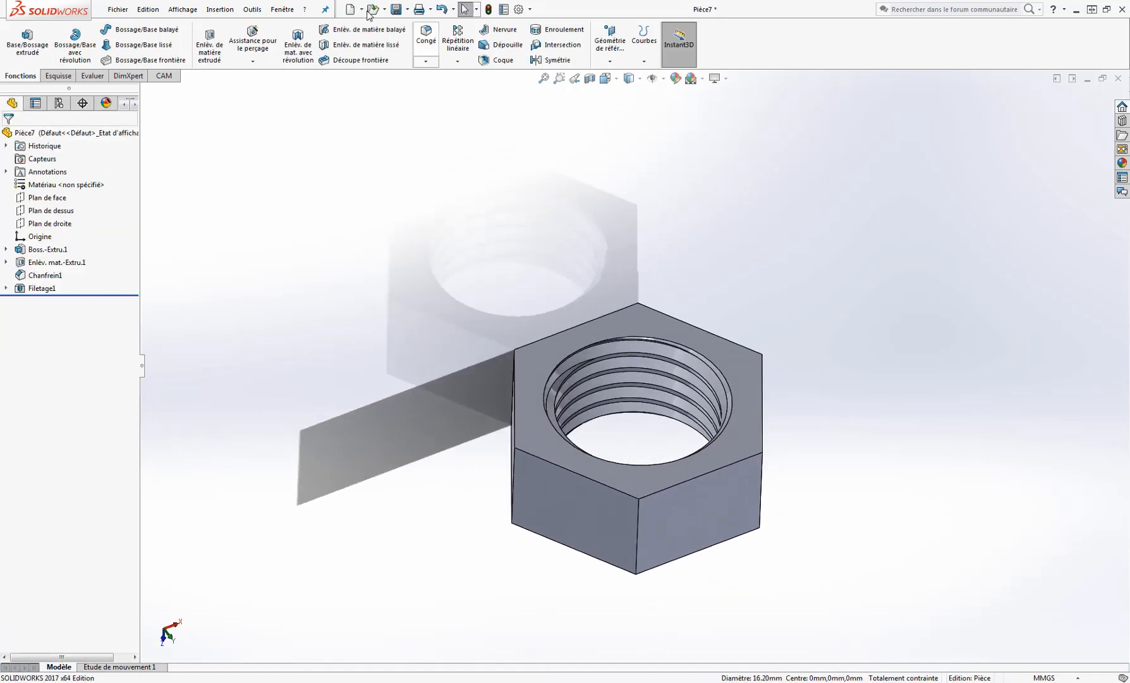
Save the nut as Ecrou.SLDPRT, replacing the existing file and rebuilding the document.
click(396, 10)
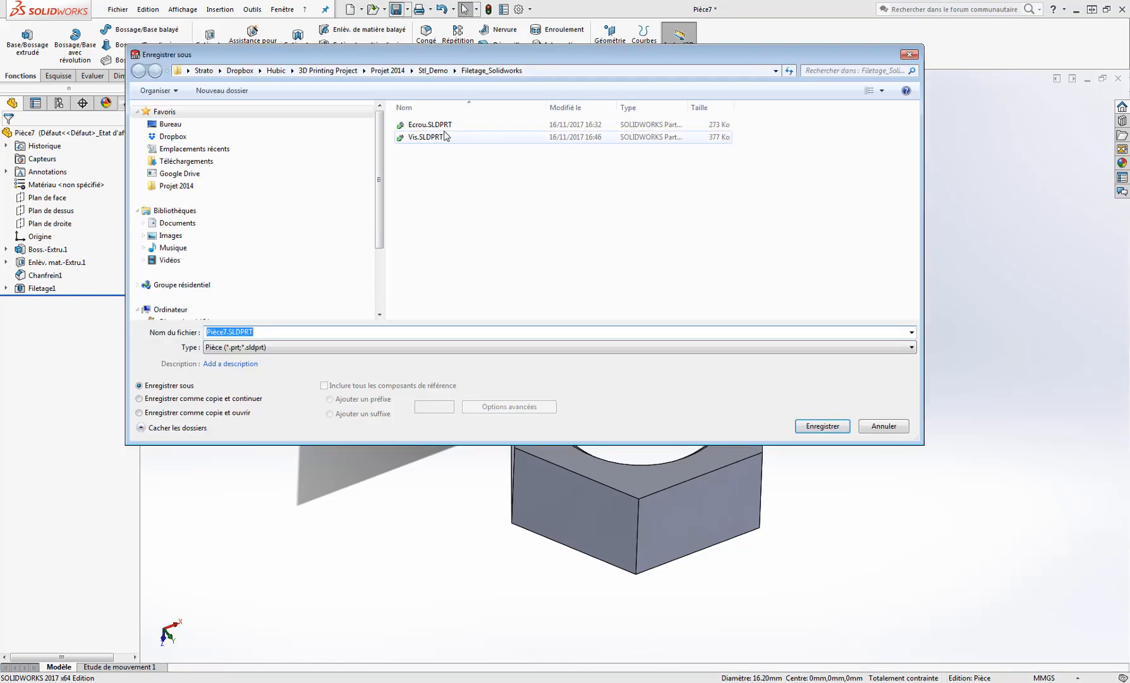
click(561, 125)
click(820, 427)
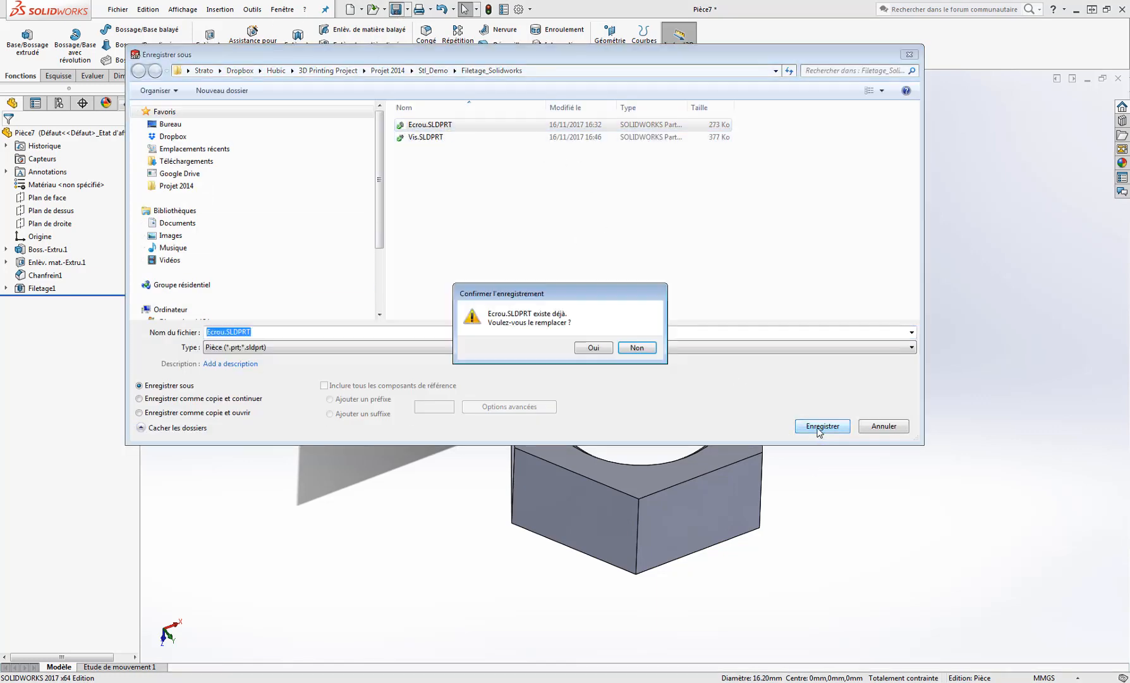
click(593, 349)
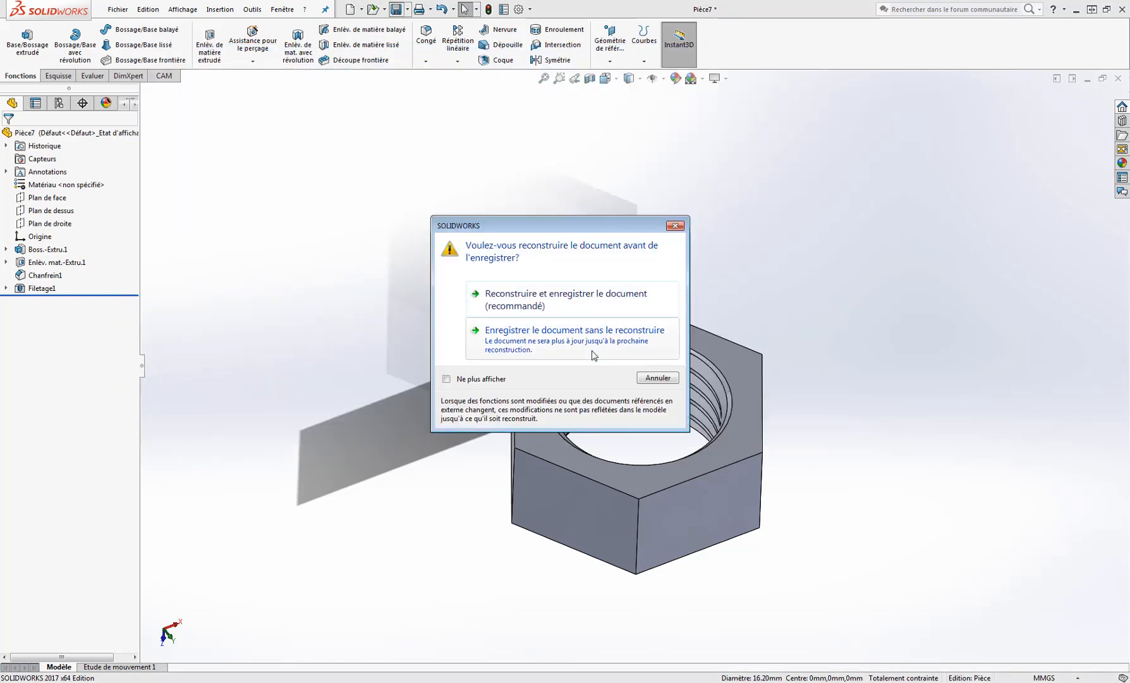
click(557, 299)
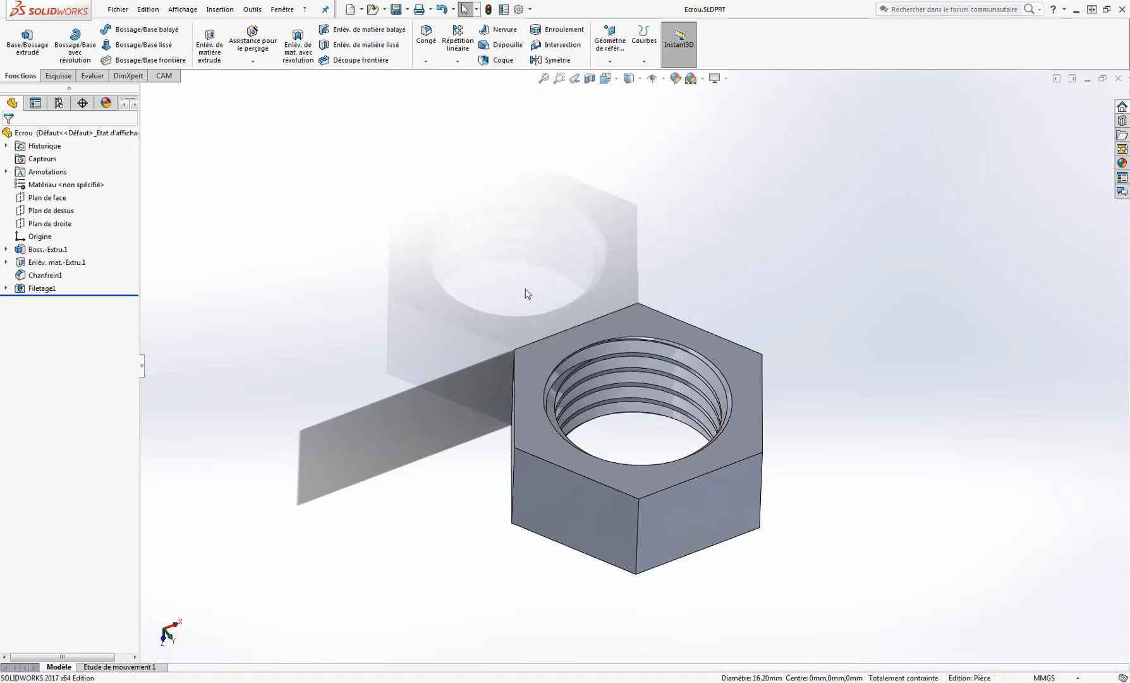
middle_drag(771, 447, 428, 453)
scroll(626, 433, up, 1)
scroll(583, 268, down, 3)
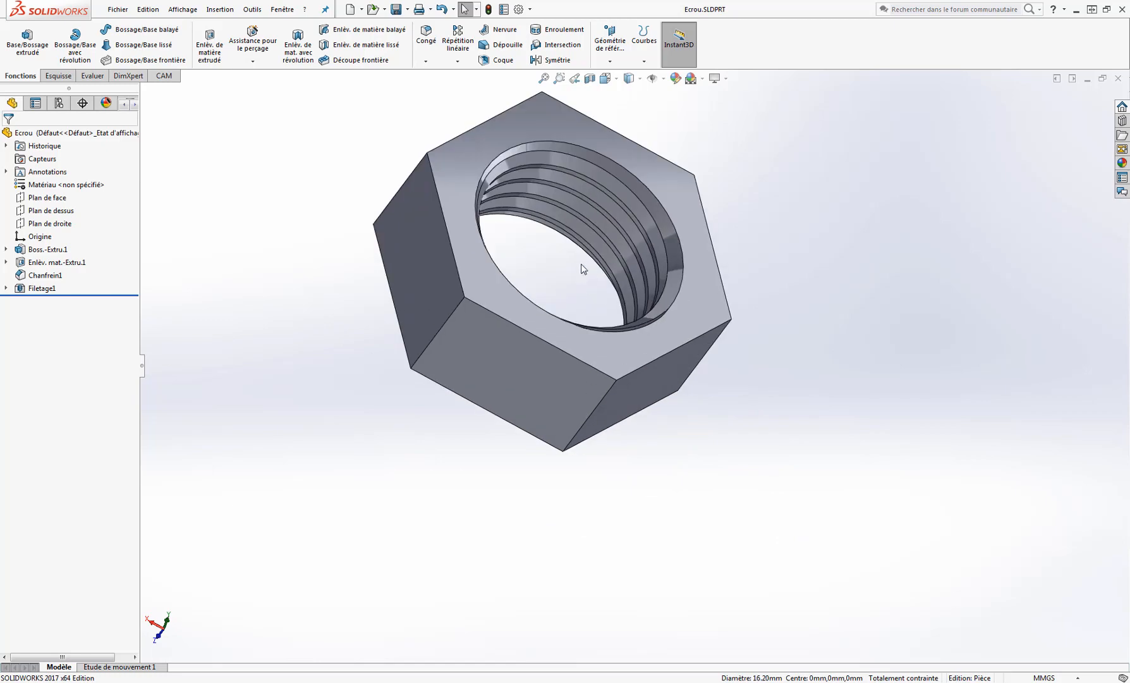
scroll(605, 235, up, 5)
scroll(605, 234, down, 2)
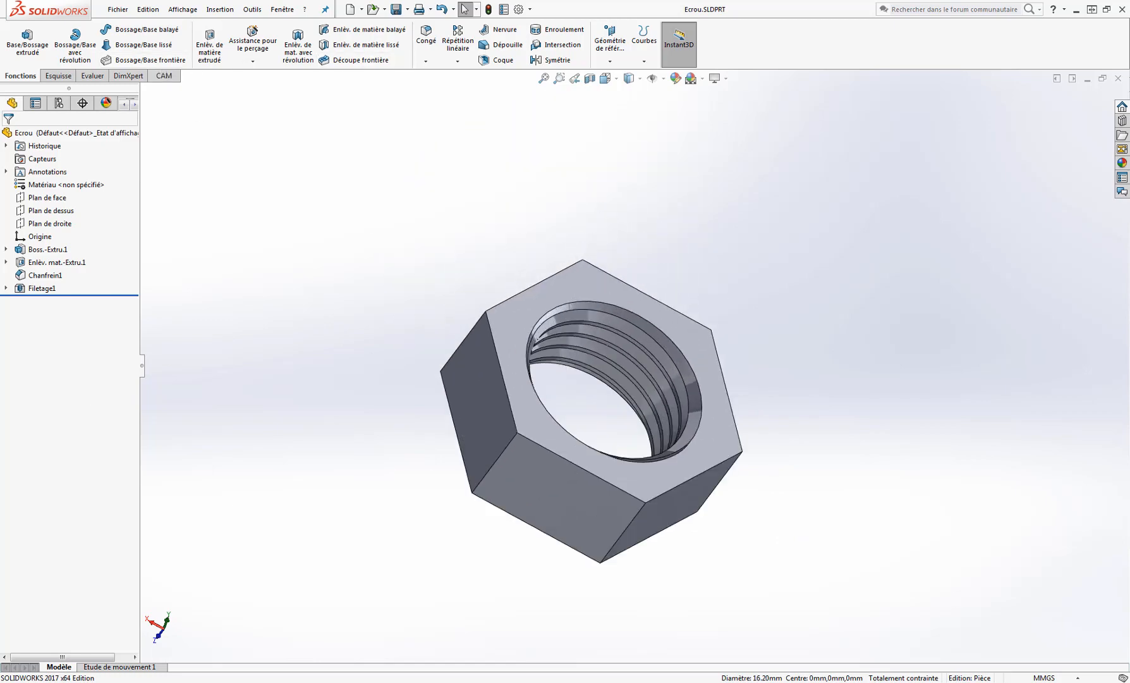